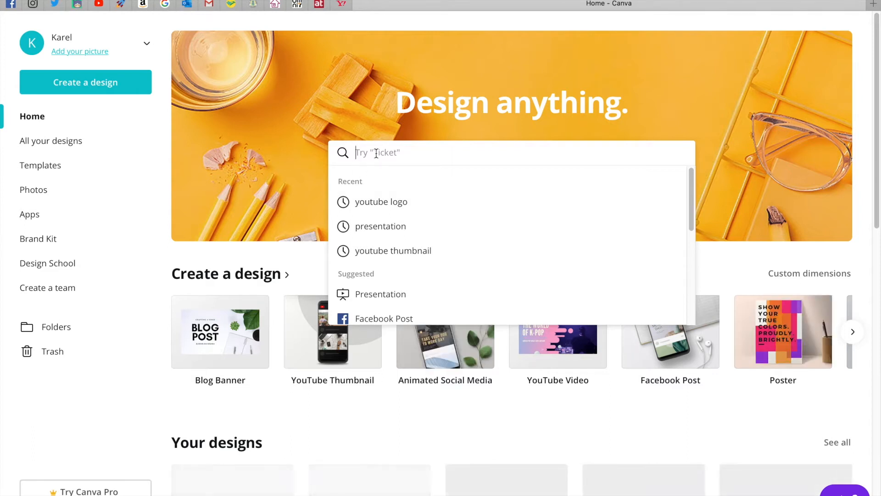
Search the designs for "channel logo" and browse the logo templates.
{"action": "type", "text": "chann"}
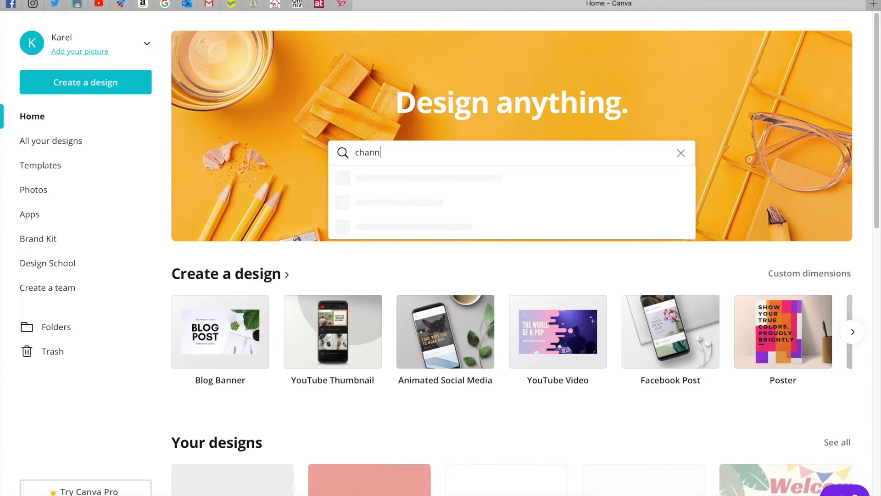
{"action": "type", "text": "el logo"}
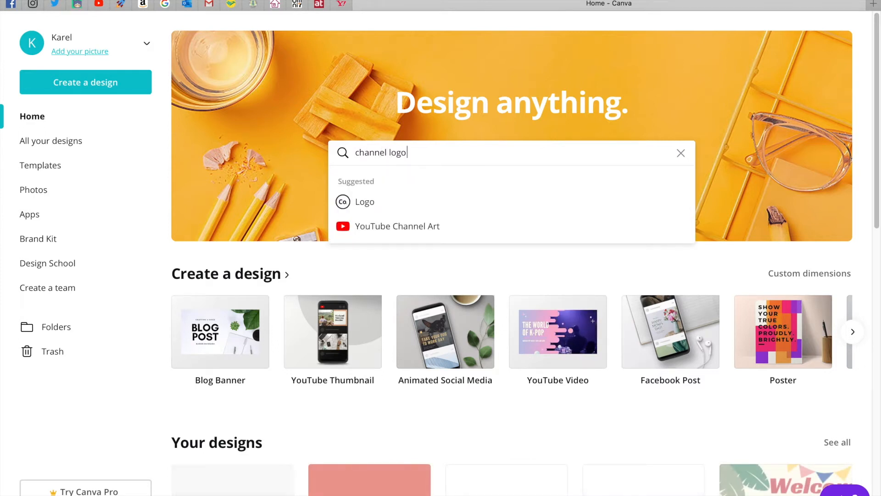
{"action": "key", "text": "Return"}
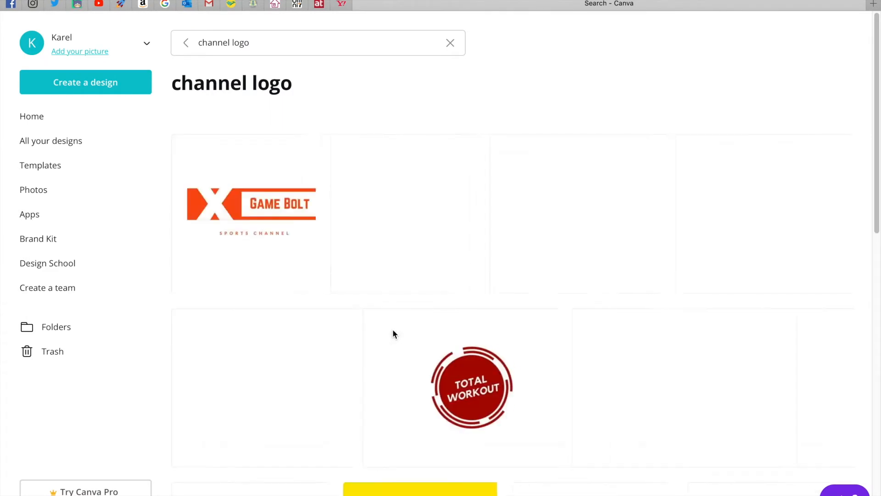
{"action": "scroll", "coordinate": [392, 329], "scroll_direction": "down", "scroll_amount": 1}
{"action": "scroll", "coordinate": [393, 329], "scroll_direction": "down", "scroll_amount": 10}
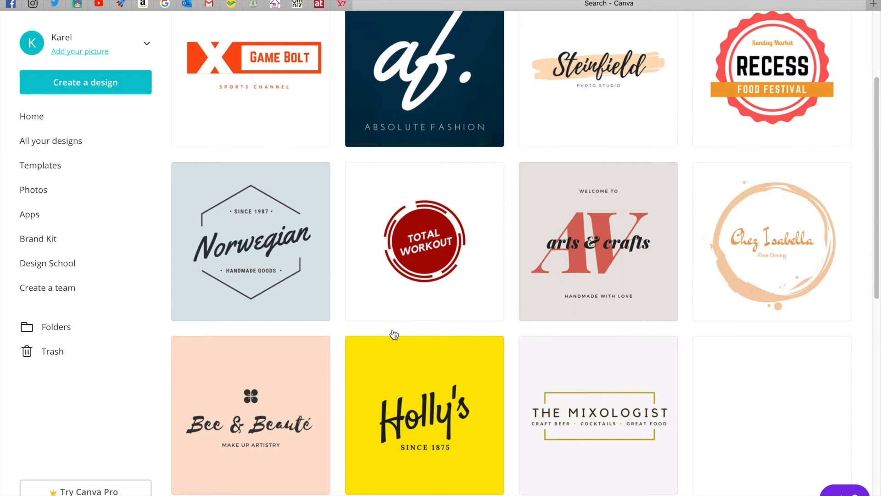
{"action": "scroll", "coordinate": [393, 334], "scroll_direction": "down", "scroll_amount": 7}
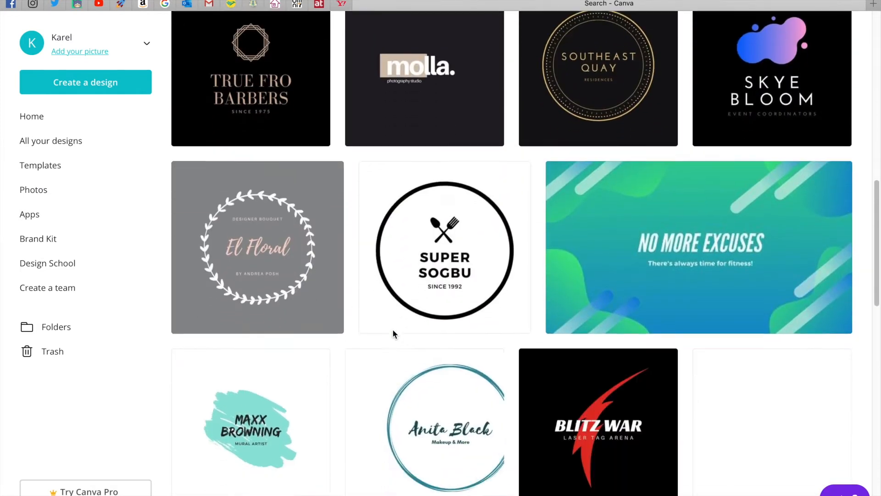
{"action": "scroll", "coordinate": [394, 334], "scroll_direction": "down", "scroll_amount": 7}
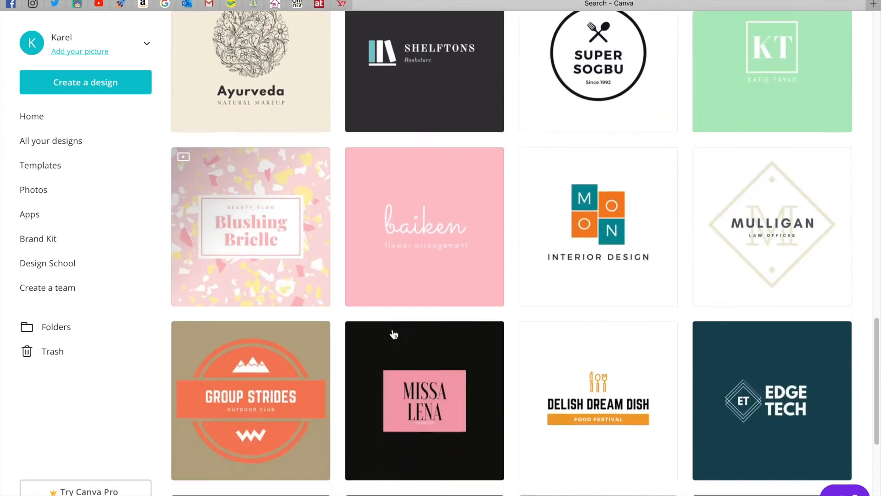
{"action": "scroll", "coordinate": [393, 334], "scroll_direction": "up", "scroll_amount": 13}
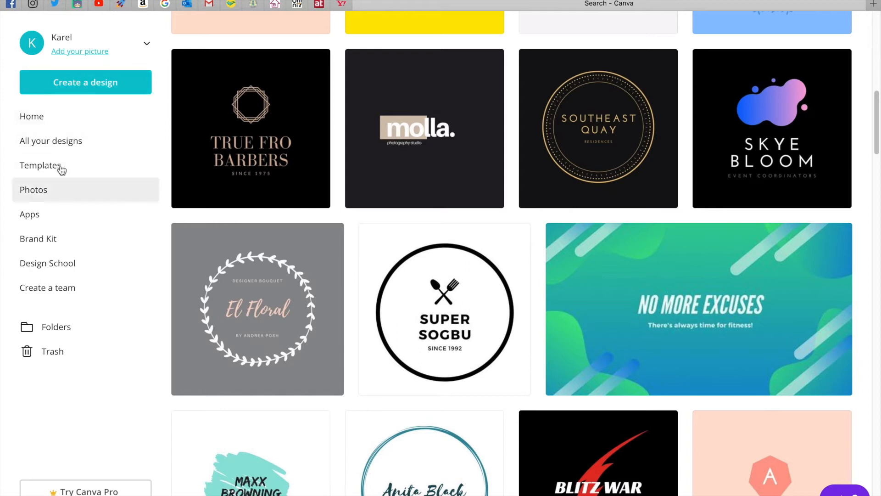
Open the saved green-circle AimyonsKs logo design and apply the cream and pink "The Babysitters Inc." template to it.
{"action": "left_click", "coordinate": [61, 144]}
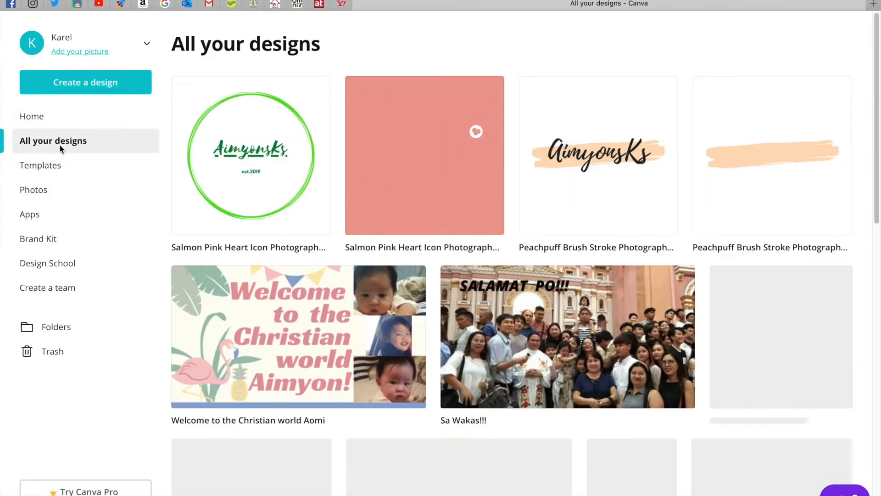
{"action": "left_click", "coordinate": [232, 181]}
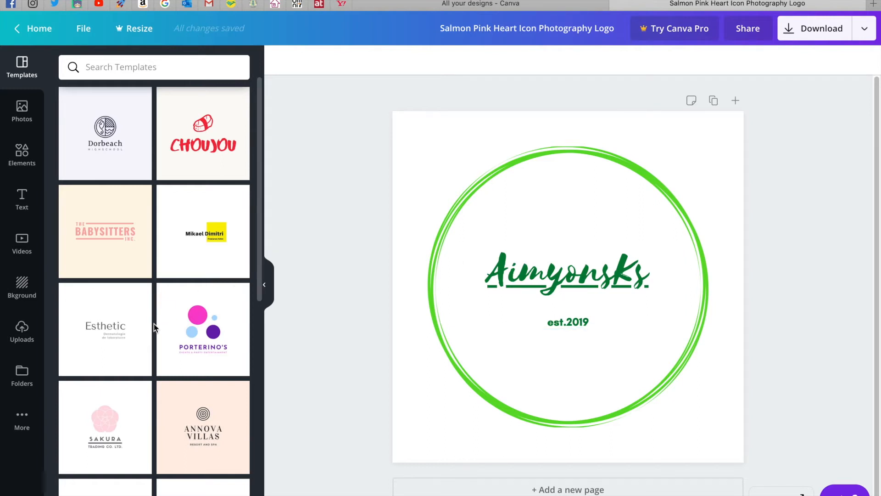
{"action": "scroll", "coordinate": [154, 324], "scroll_direction": "down", "scroll_amount": 5}
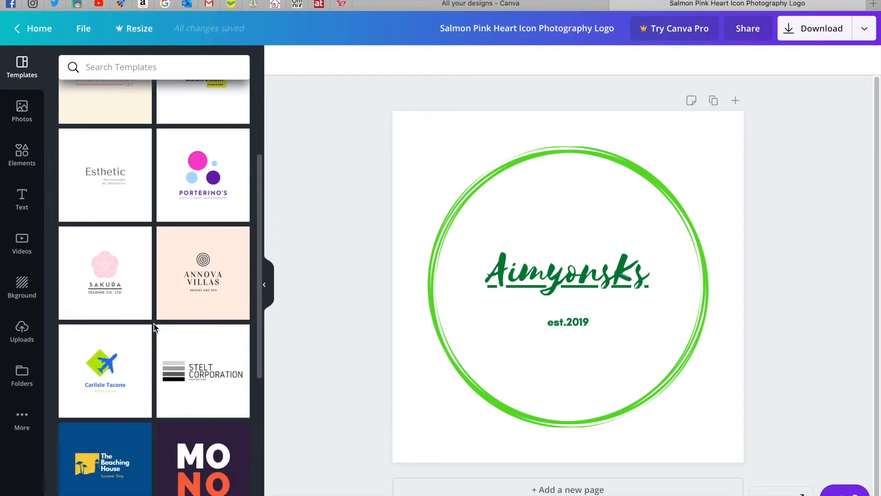
{"action": "scroll", "coordinate": [153, 324], "scroll_direction": "down", "scroll_amount": 5}
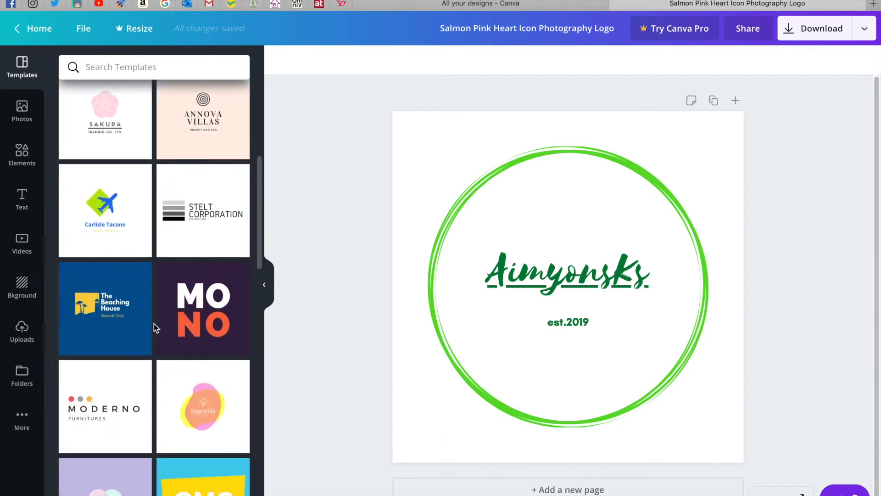
{"action": "scroll", "coordinate": [153, 324], "scroll_direction": "up", "scroll_amount": 9}
{"action": "left_click", "coordinate": [106, 237]}
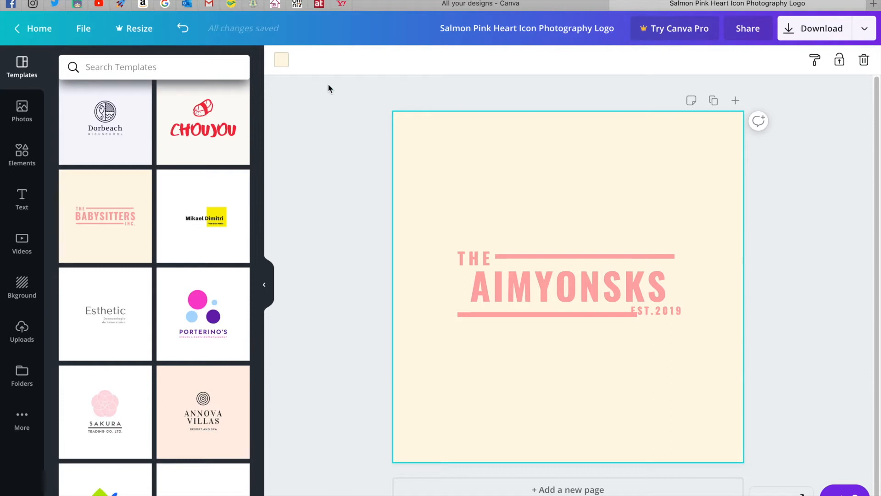
Open the color choices for the logo's background.
{"action": "left_click", "coordinate": [282, 60]}
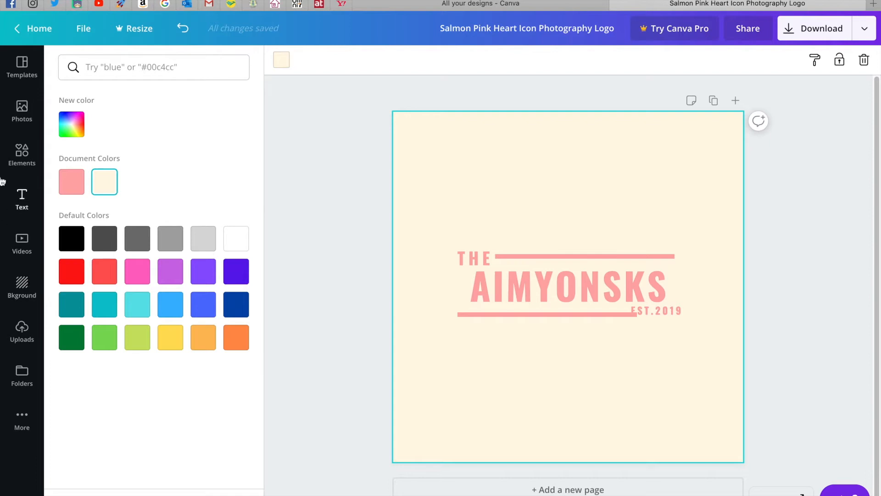
{"action": "mouse_move", "coordinate": [1, 135]}
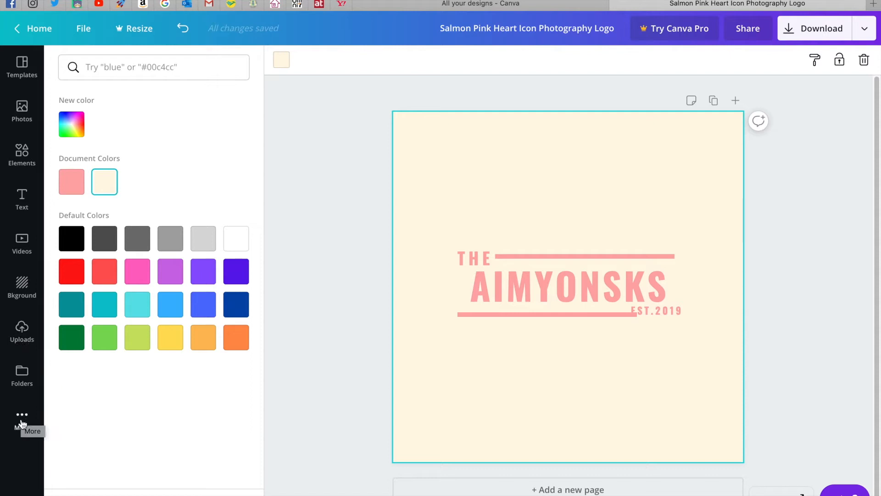
{"action": "scroll", "coordinate": [342, 251], "scroll_direction": "down", "scroll_amount": 1}
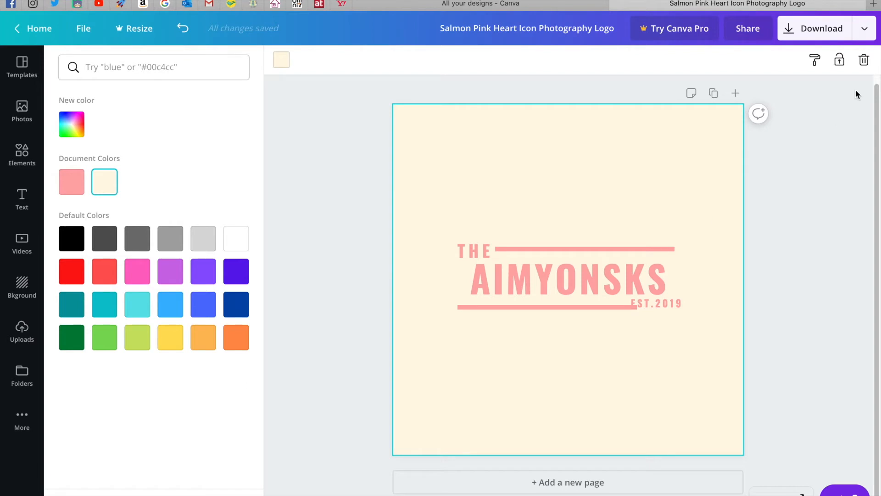
Download the logo design as a PNG file.
{"action": "left_click", "coordinate": [832, 32]}
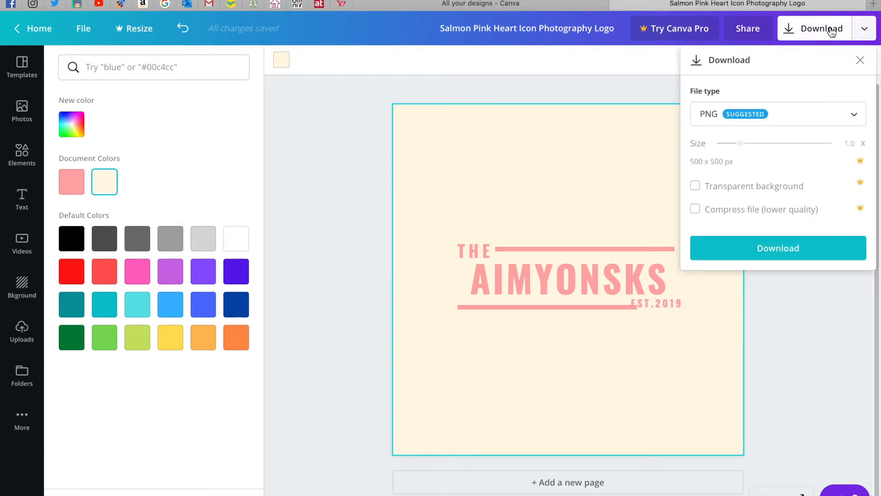
{"action": "left_click", "coordinate": [853, 119]}
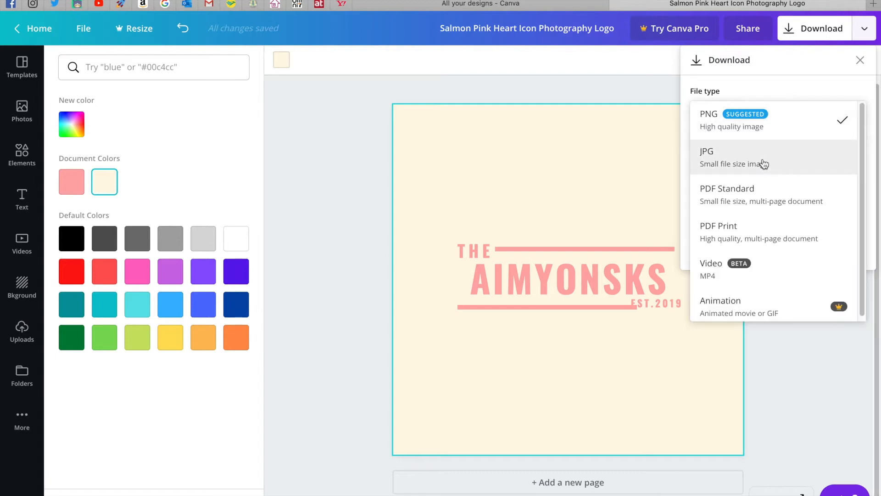
{"action": "left_click", "coordinate": [775, 122]}
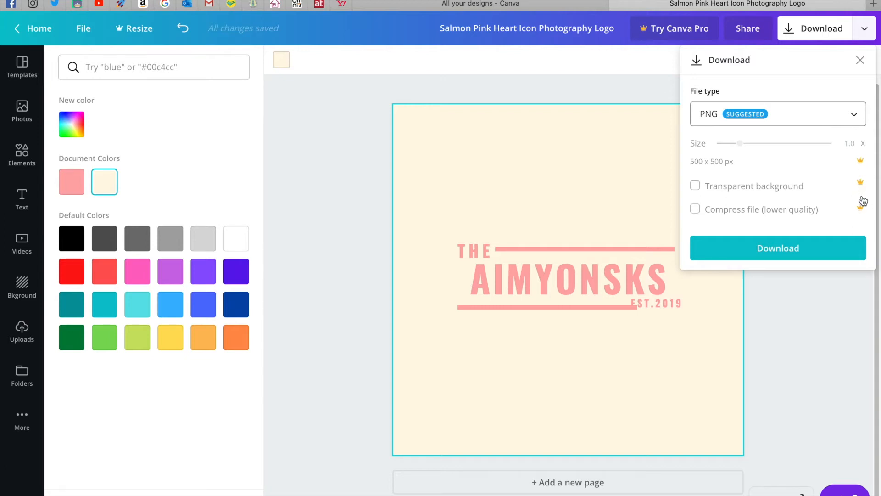
{"action": "left_click", "coordinate": [786, 248]}
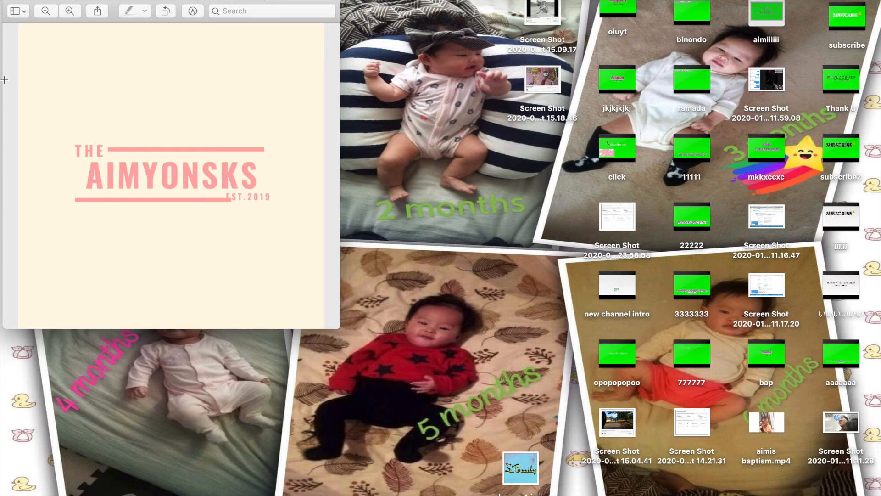
Switch to Keynote, cut the existing AimyonsKs intro slide and close that presentation.
{"action": "left_click", "coordinate": [23, 1]}
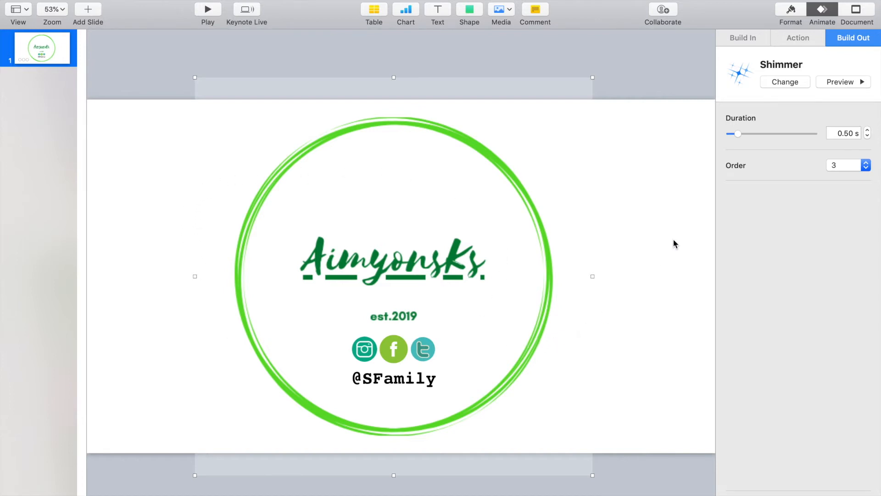
{"action": "left_click", "coordinate": [837, 83]}
{"action": "right_click", "coordinate": [46, 63]}
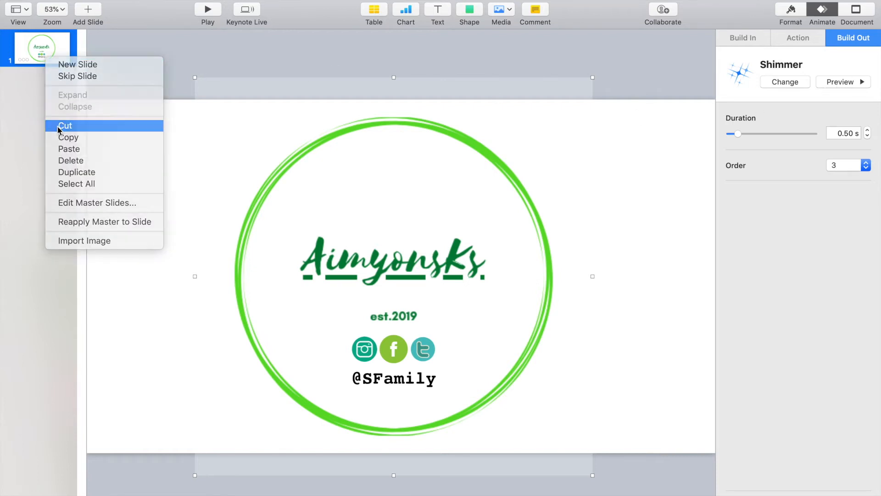
{"action": "left_click", "coordinate": [64, 125]}
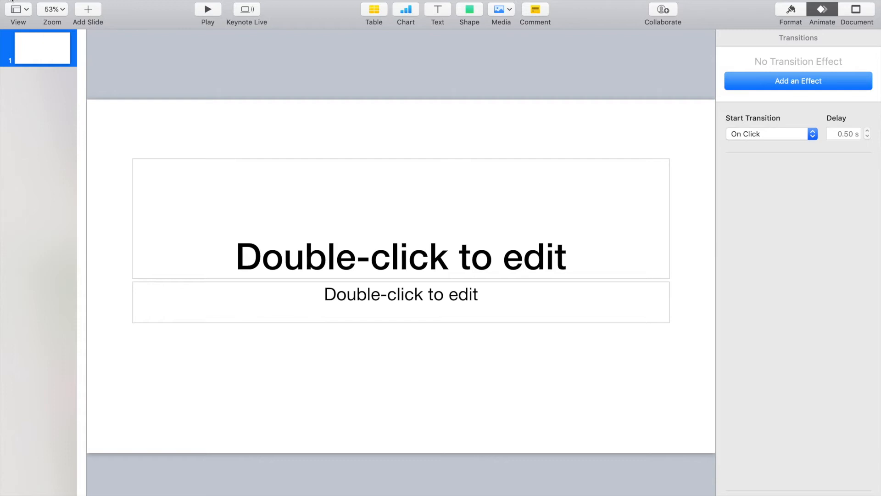
{"action": "key", "text": "super+w"}
{"action": "left_click", "coordinate": [337, 165]}
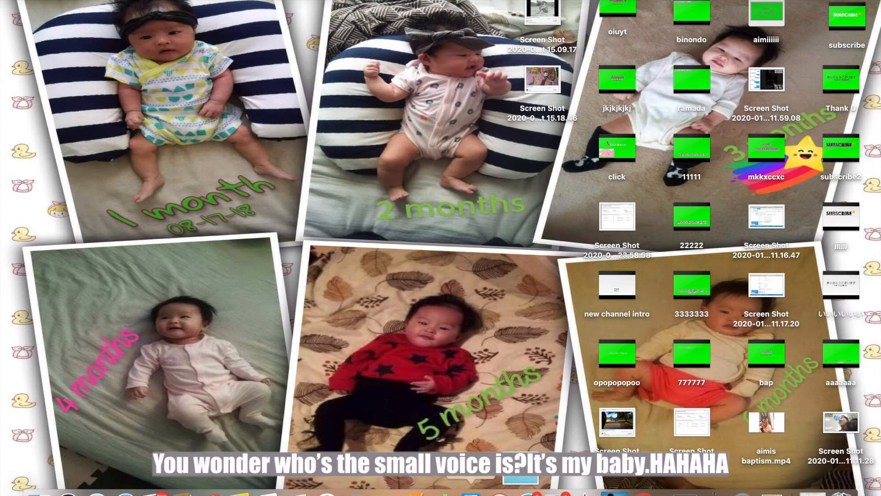
Create a new Keynote presentation with the wide White theme.
{"action": "left_click", "coordinate": [470, 495]}
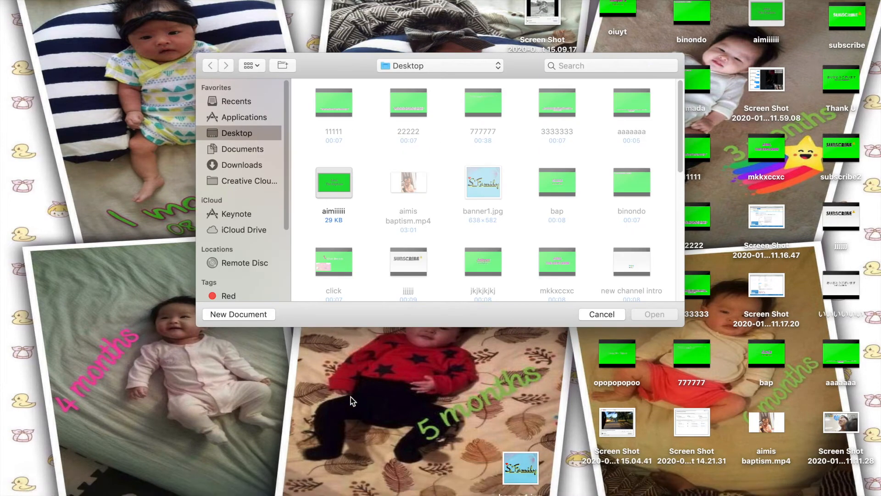
{"action": "left_click", "coordinate": [256, 314]}
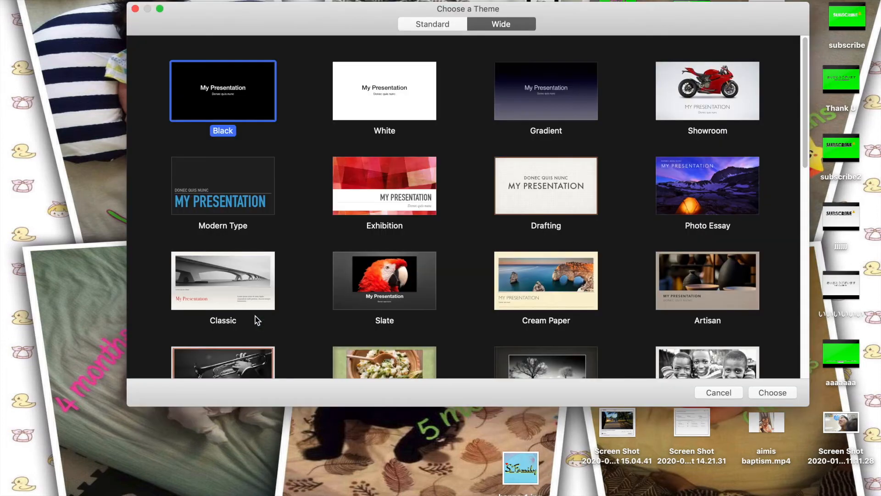
{"action": "left_click", "coordinate": [384, 111]}
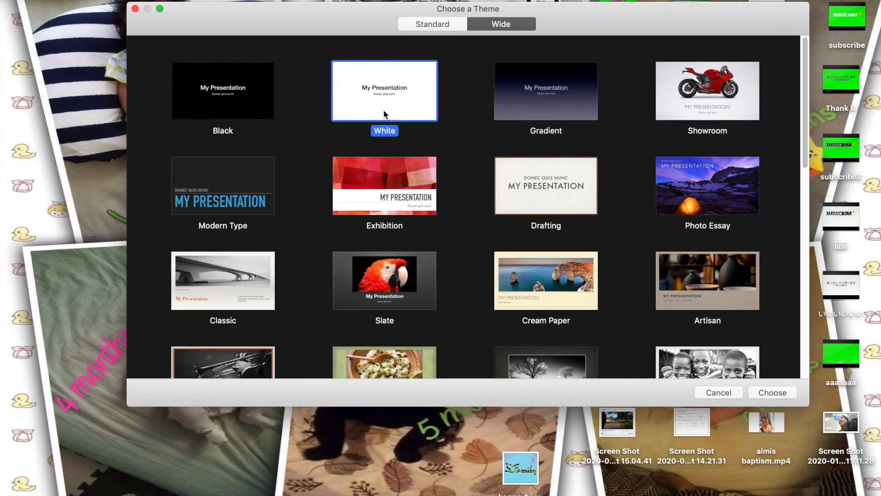
{"action": "left_click", "coordinate": [777, 395]}
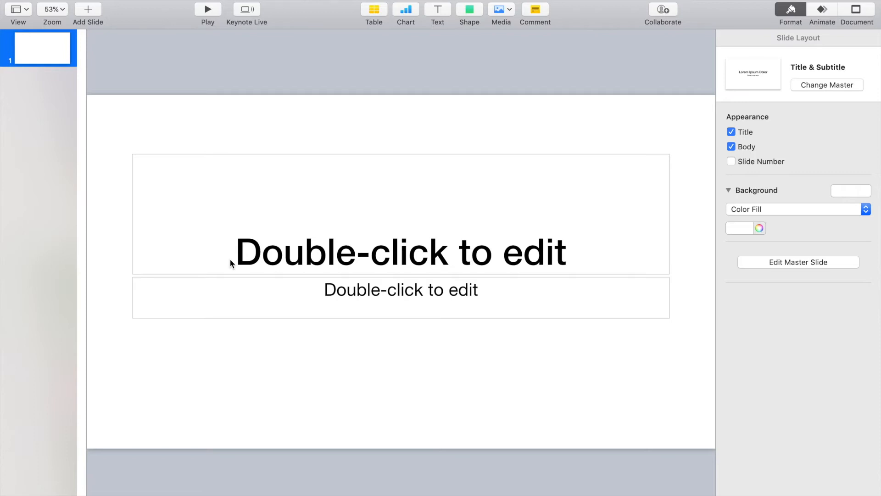
Cut the title and subtitle placeholders from the slide to leave it blank.
{"action": "left_click", "coordinate": [302, 212]}
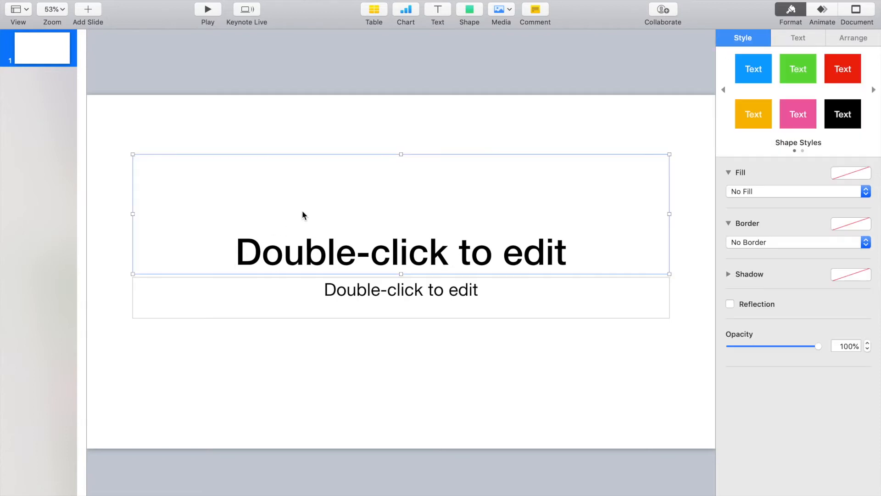
{"action": "right_click", "coordinate": [302, 212]}
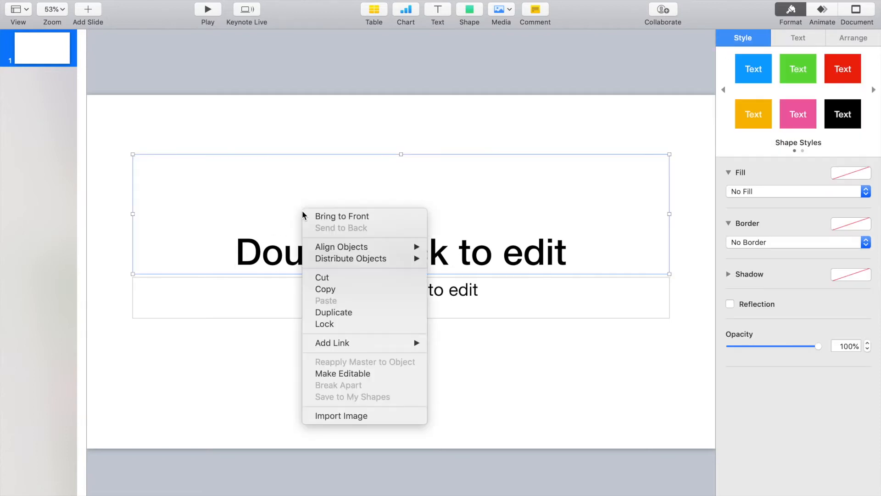
{"action": "left_click", "coordinate": [345, 273]}
{"action": "left_click", "coordinate": [329, 300]}
{"action": "right_click", "coordinate": [328, 300]}
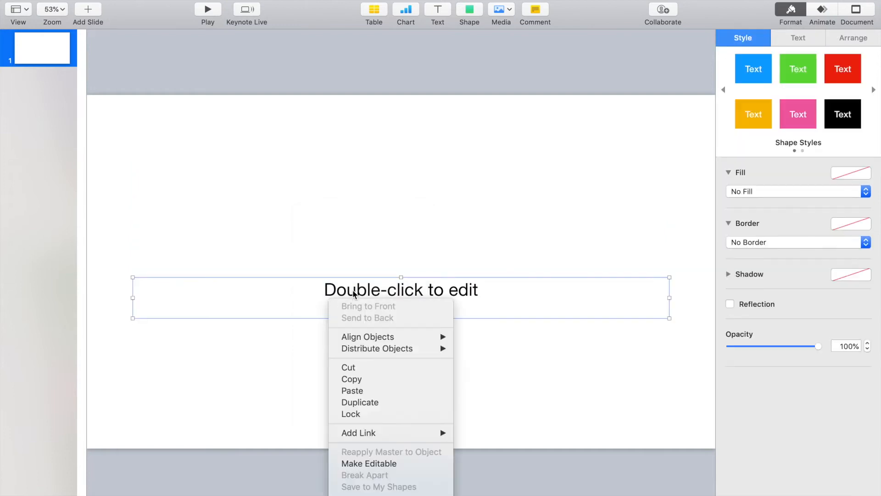
{"action": "left_click", "coordinate": [366, 368]}
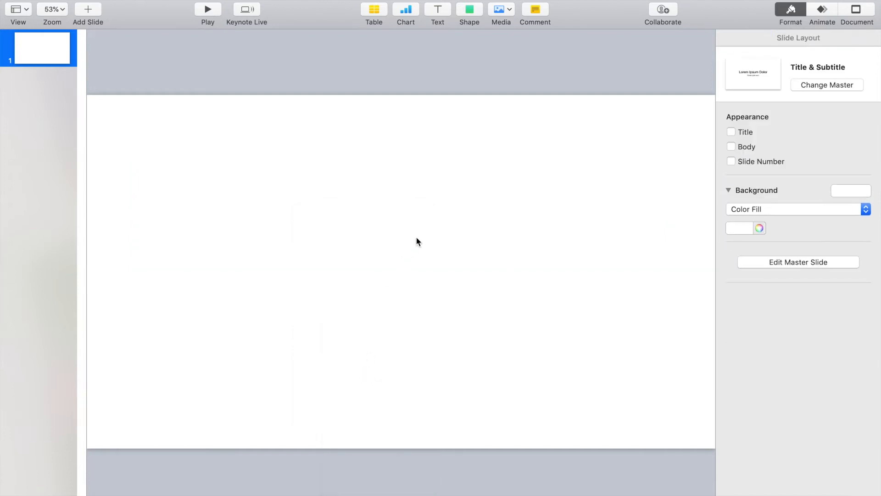
Insert the green-circle AimyonsKs logo image from the Downloads folder onto the blank slide.
{"action": "left_click", "coordinate": [510, 11]}
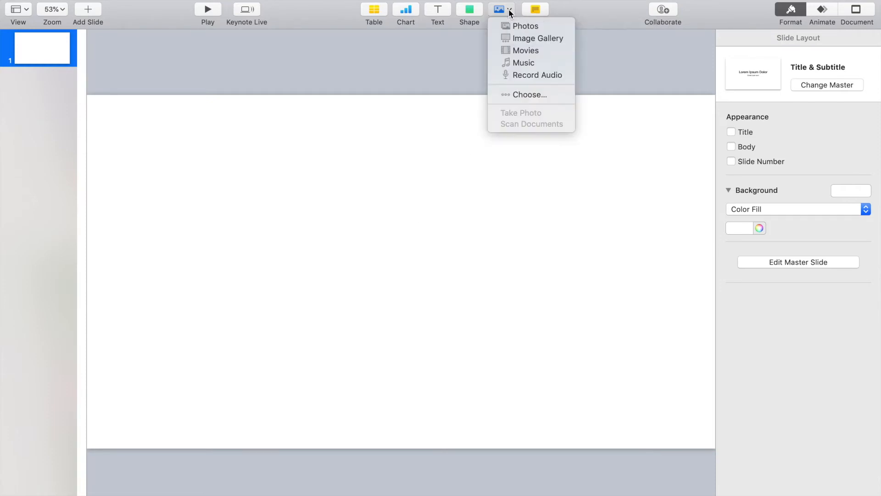
{"action": "left_click", "coordinate": [514, 95]}
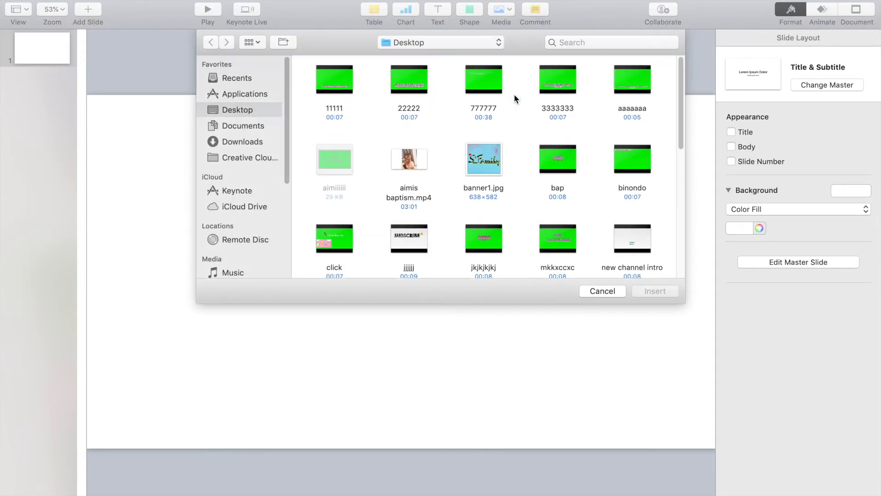
{"action": "left_click", "coordinate": [254, 143]}
{"action": "left_click", "coordinate": [662, 291]}
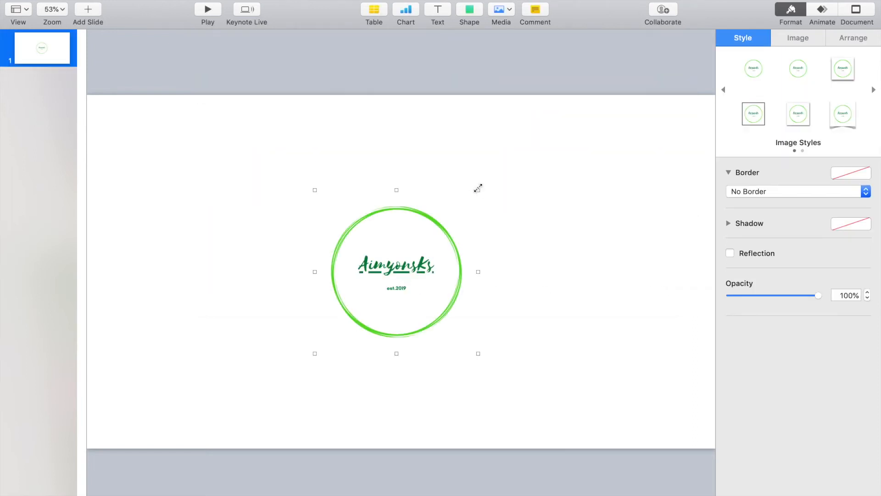
Enlarge the logo image until its circle spans most of the slide's height, keeping it centered horizontally.
{"action": "left_click_drag", "start_coordinate": [479, 189], "coordinate": [597, 115]}
{"action": "left_click_drag", "start_coordinate": [489, 202], "coordinate": [445, 213]}
{"action": "left_click_drag", "start_coordinate": [530, 104], "coordinate": [594, 45]}
{"action": "left_click_drag", "start_coordinate": [445, 204], "coordinate": [388, 264]}
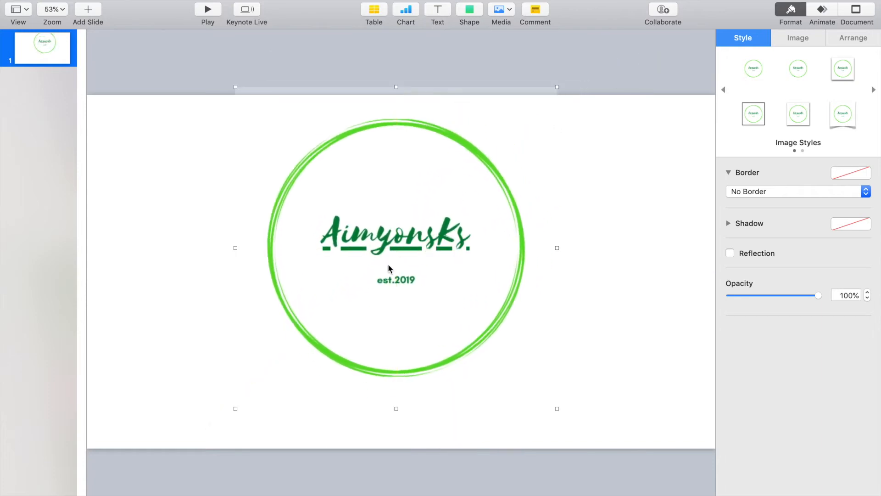
Enlarge the logo image further and center it on the slide so its circle nearly fills the slide height.
{"action": "left_click_drag", "start_coordinate": [235, 409], "coordinate": [158, 439]}
{"action": "left_click_drag", "start_coordinate": [292, 347], "coordinate": [334, 342]}
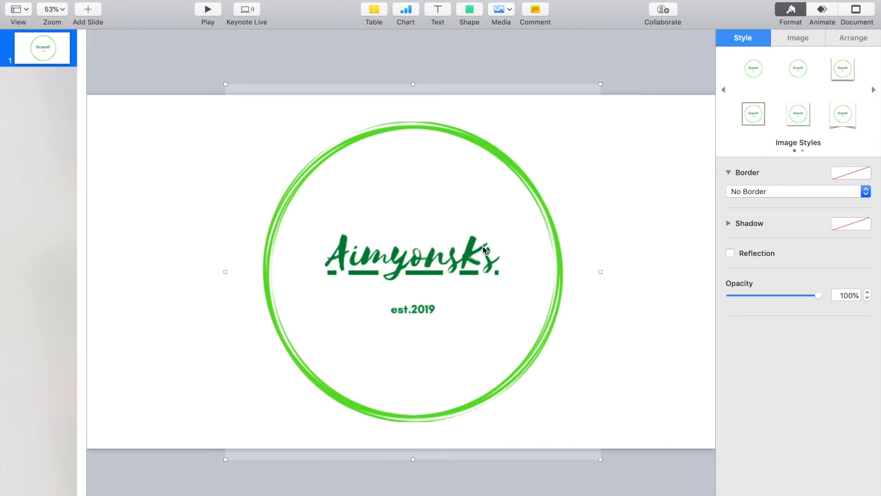
{"action": "left_click", "coordinate": [625, 205]}
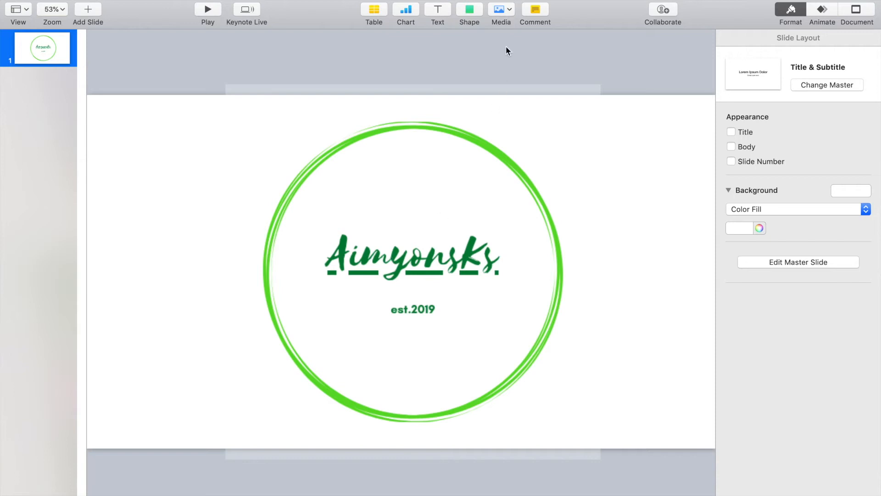
Insert the image facebook-icon.png from the Documents folder onto the slide.
{"action": "left_click", "coordinate": [510, 12]}
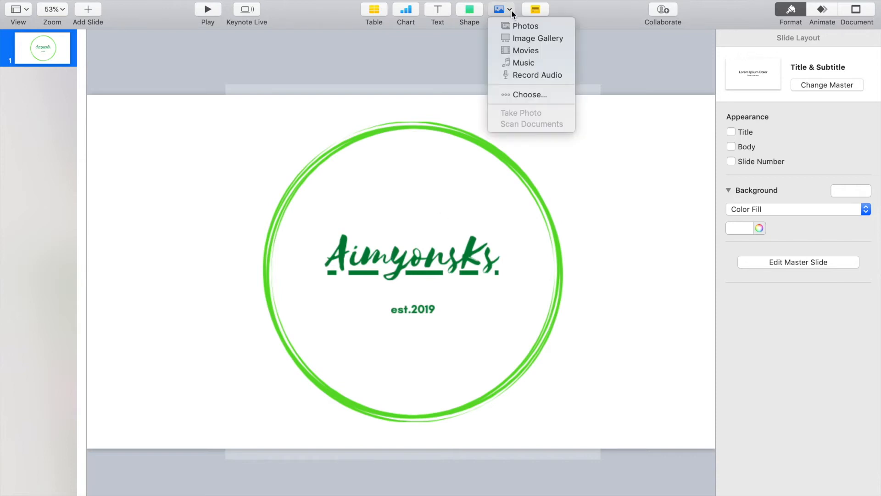
{"action": "left_click", "coordinate": [518, 93]}
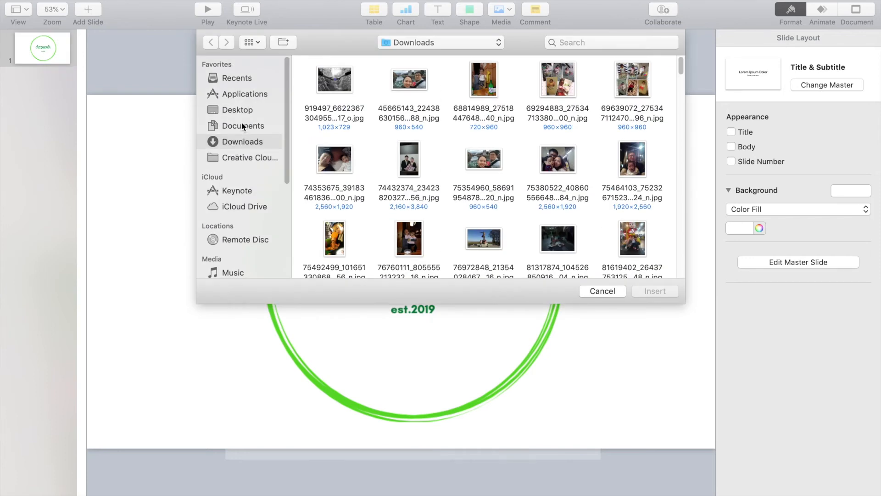
{"action": "scroll", "coordinate": [418, 172], "scroll_direction": "down", "scroll_amount": 10}
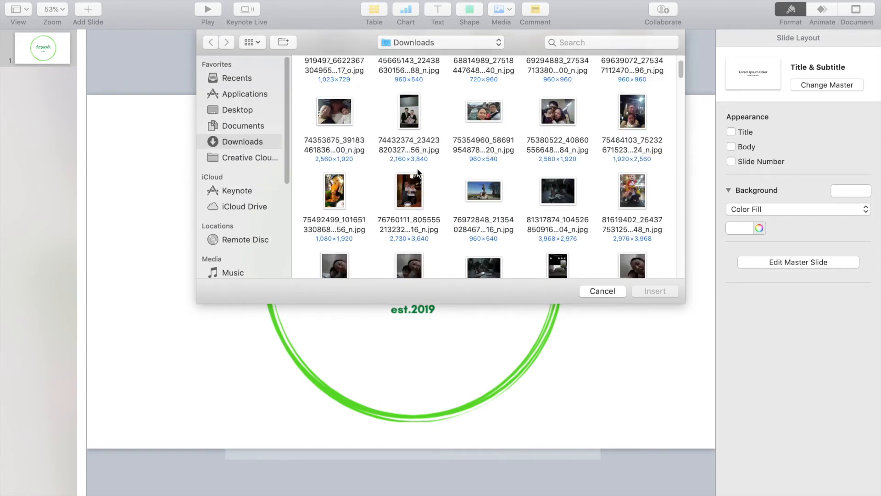
{"action": "scroll", "coordinate": [418, 172], "scroll_direction": "down", "scroll_amount": 8}
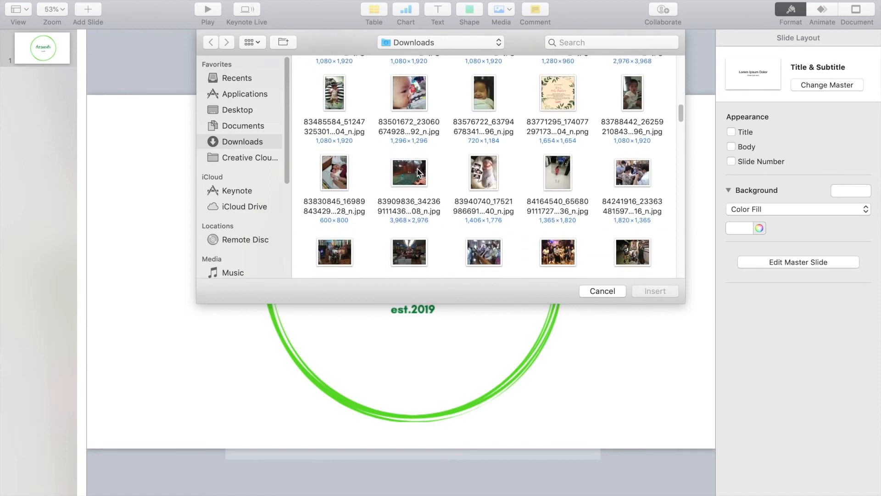
{"action": "scroll", "coordinate": [418, 172], "scroll_direction": "down", "scroll_amount": 10}
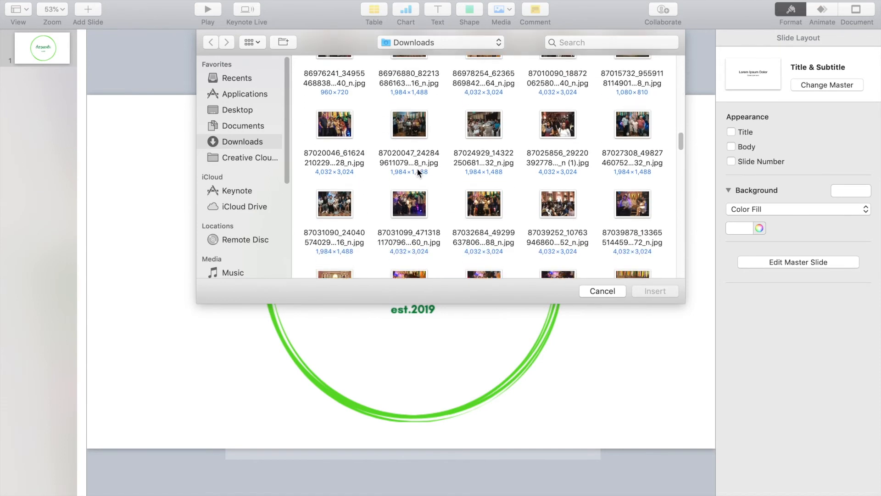
{"action": "scroll", "coordinate": [418, 172], "scroll_direction": "down", "scroll_amount": 5}
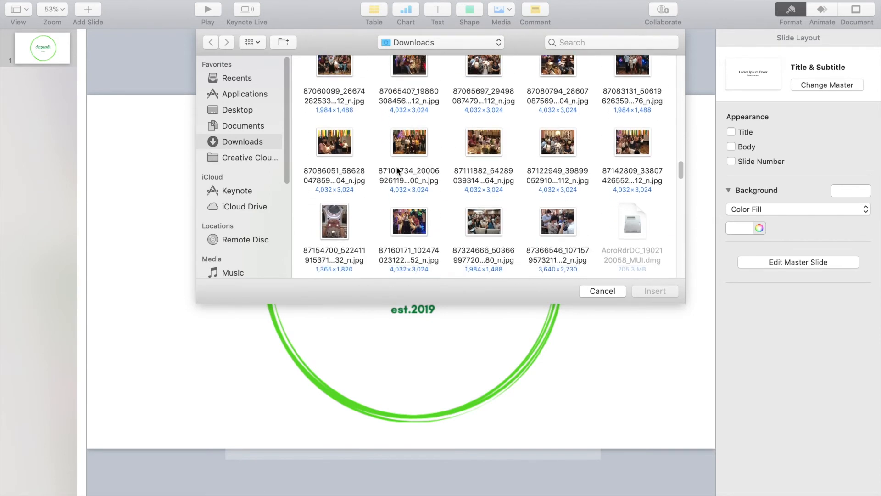
{"action": "left_click", "coordinate": [247, 124]}
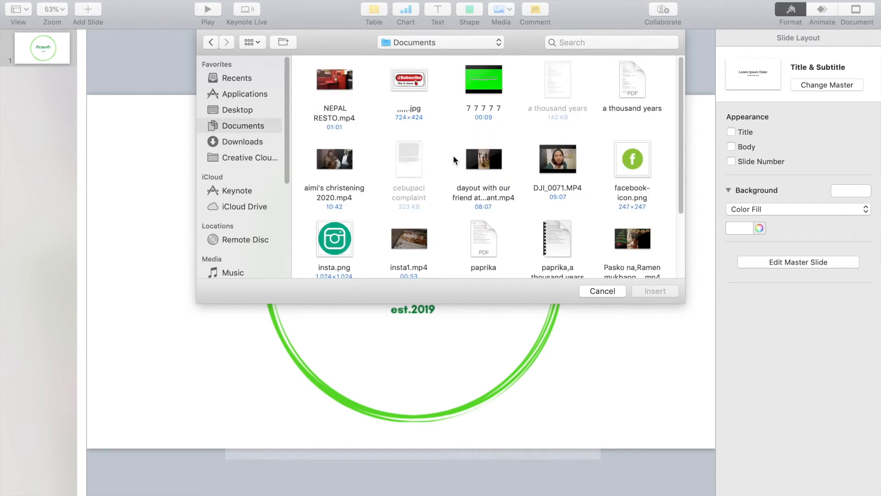
{"action": "left_click", "coordinate": [637, 164]}
{"action": "left_click", "coordinate": [669, 289]}
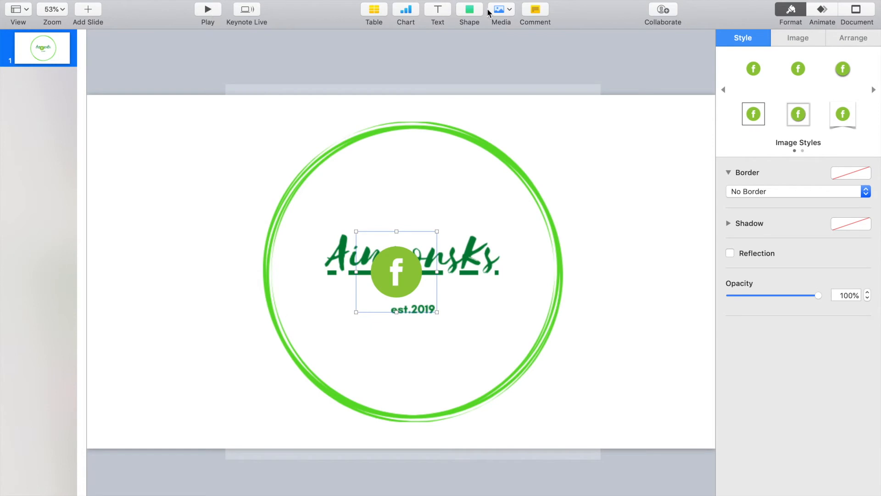
Insert the image insta.png from the Documents folder onto the slide.
{"action": "left_click", "coordinate": [510, 11]}
{"action": "left_click", "coordinate": [515, 96]}
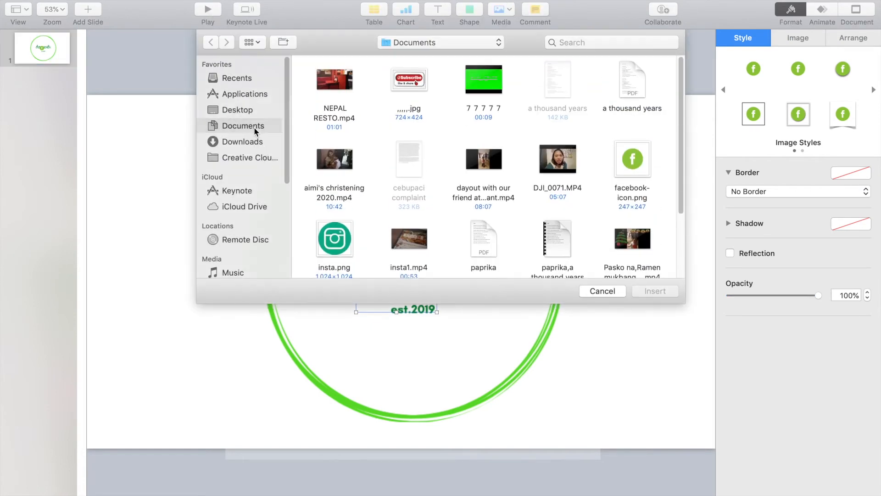
{"action": "left_click", "coordinate": [337, 245]}
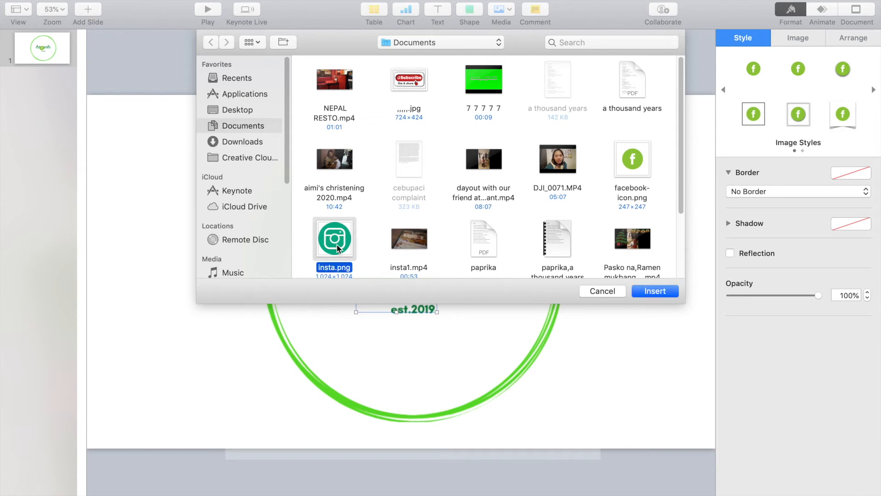
{"action": "left_click", "coordinate": [666, 293]}
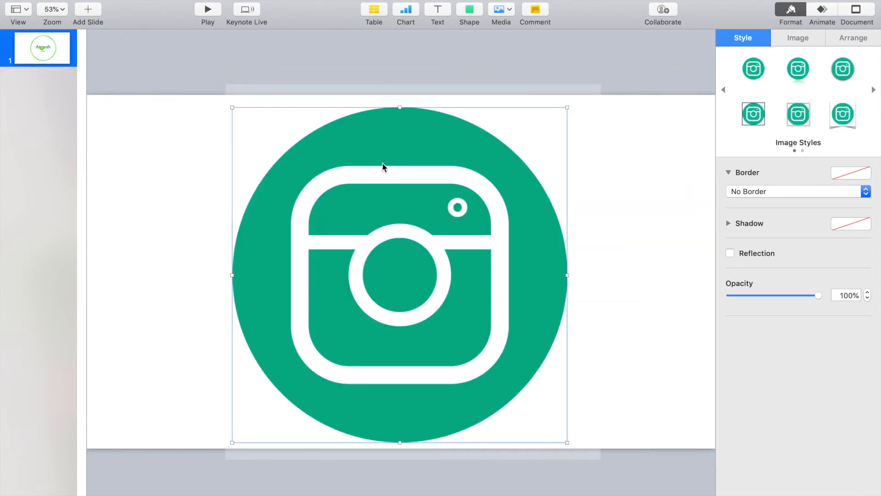
Insert the image twitter-778708_960_720.png from the Documents folder onto the slide.
{"action": "left_click", "coordinate": [509, 9]}
{"action": "left_click", "coordinate": [519, 93]}
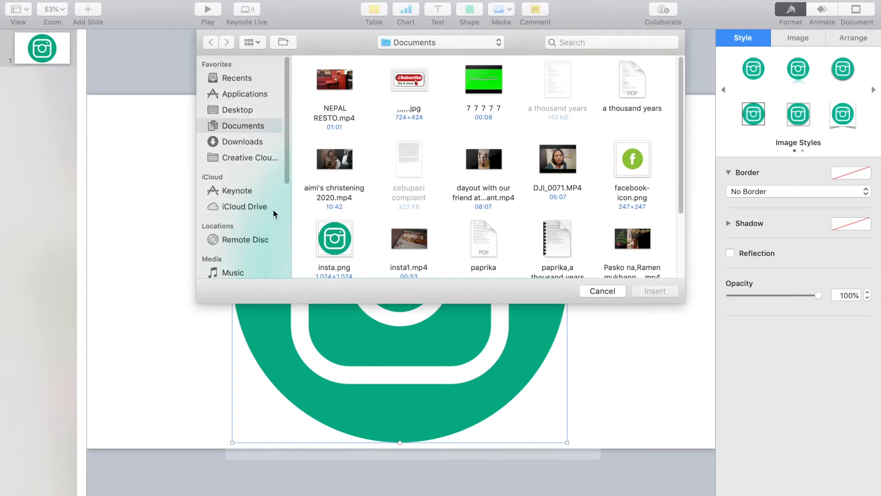
{"action": "scroll", "coordinate": [442, 211], "scroll_direction": "down", "scroll_amount": 5}
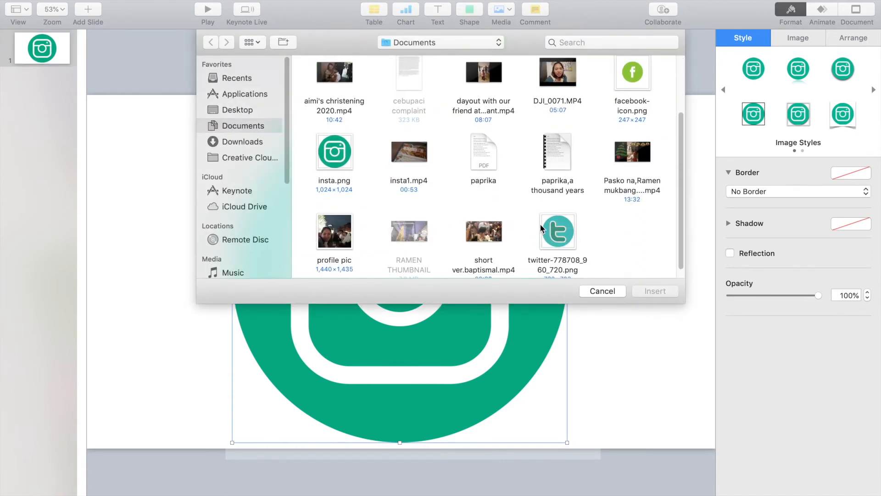
{"action": "left_click", "coordinate": [558, 232]}
{"action": "left_click", "coordinate": [655, 291]}
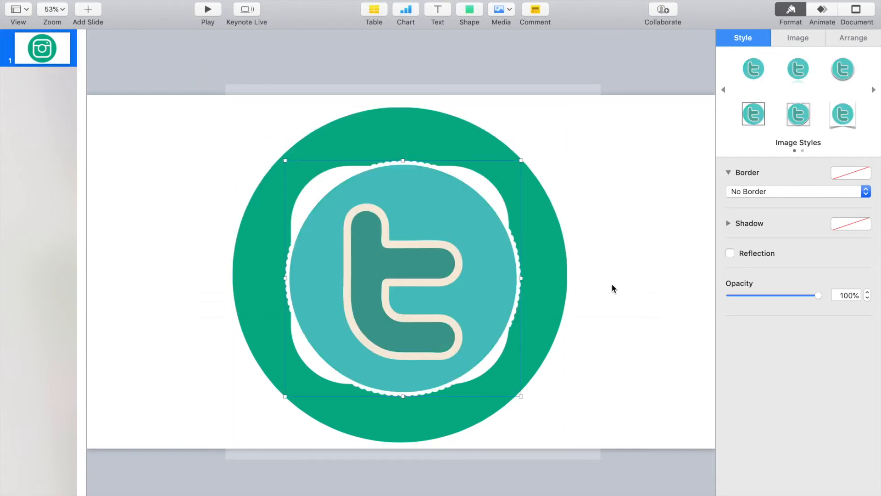
Move the Instagram icon off to the left of the logo and shrink the Twitter icon to a small badge right of the circle.
{"action": "left_click_drag", "start_coordinate": [524, 240], "coordinate": [654, 168]}
{"action": "left_click_drag", "start_coordinate": [425, 267], "coordinate": [71, 212]}
{"action": "left_click_drag", "start_coordinate": [508, 158], "coordinate": [379, 278]}
{"action": "left_click_drag", "start_coordinate": [533, 216], "coordinate": [266, 309]}
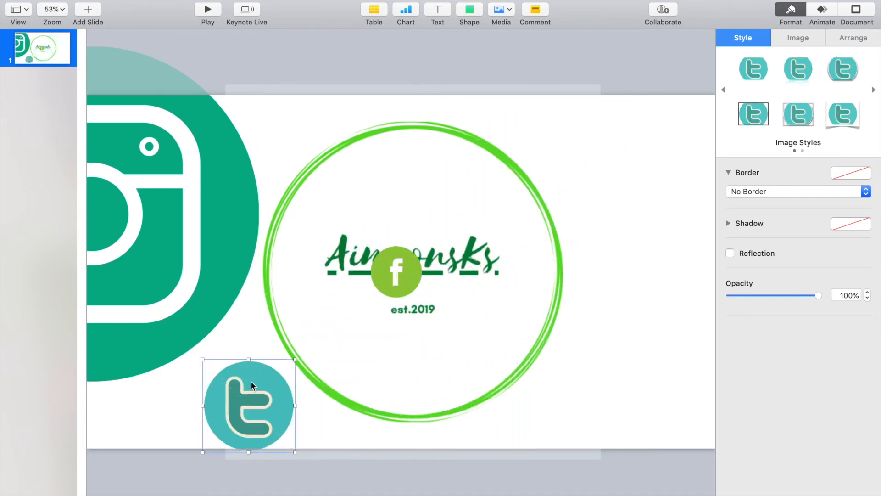
{"action": "left_click_drag", "start_coordinate": [235, 432], "coordinate": [607, 215]}
{"action": "left_click_drag", "start_coordinate": [663, 144], "coordinate": [614, 206]}
Shrink the Facebook icon, place it just below "est.2019", and set the Twitter icon to its right.
{"action": "left_click", "coordinate": [406, 282]}
{"action": "left_click_drag", "start_coordinate": [437, 233], "coordinate": [417, 338]}
{"action": "left_click_drag", "start_coordinate": [575, 219], "coordinate": [454, 339]}
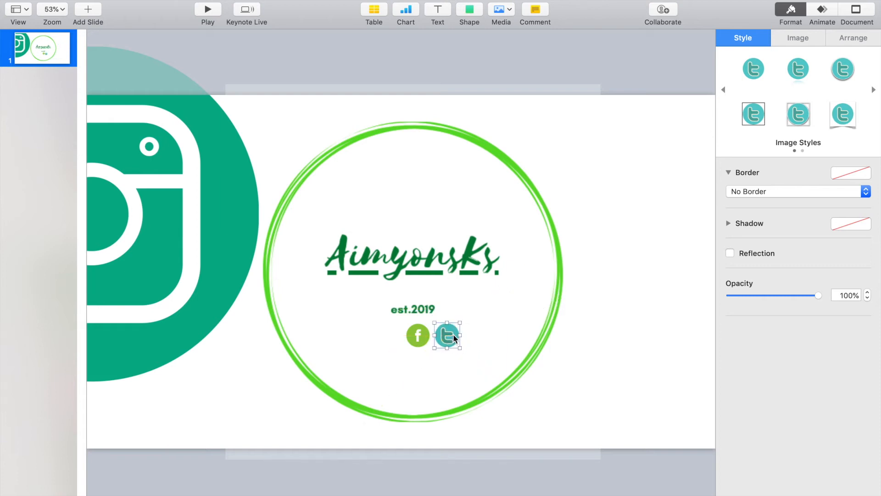
Shrink the Instagram icon to match the other two icons and place it left of the Facebook icon.
{"action": "left_click_drag", "start_coordinate": [203, 257], "coordinate": [444, 355]}
{"action": "left_click_drag", "start_coordinate": [416, 274], "coordinate": [414, 278]}
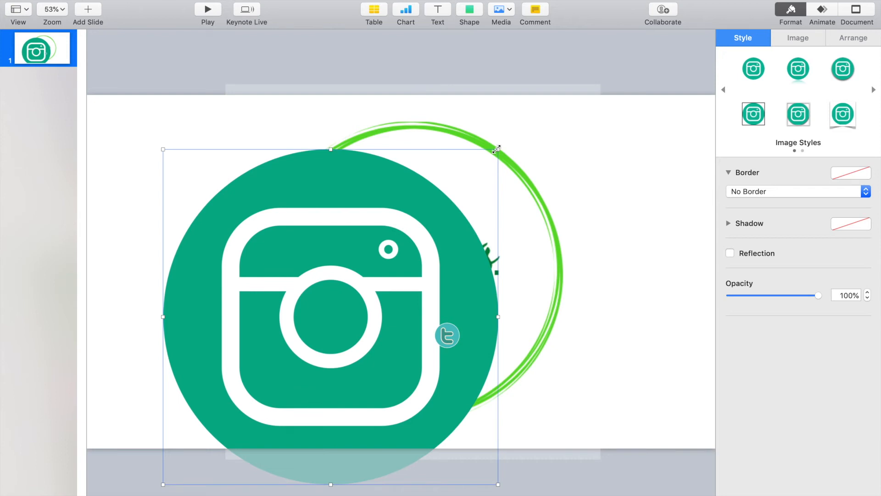
{"action": "left_click_drag", "start_coordinate": [497, 149], "coordinate": [152, 378]}
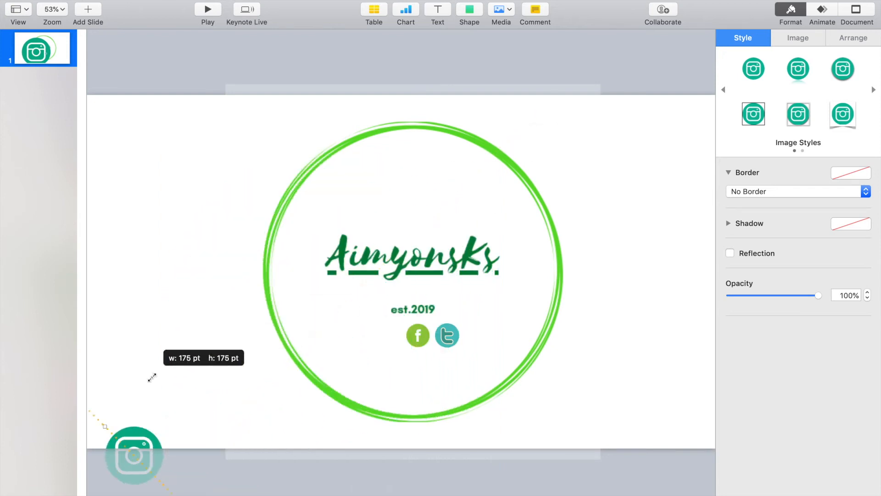
{"action": "left_click_drag", "start_coordinate": [142, 445], "coordinate": [449, 334]}
{"action": "left_click", "coordinate": [393, 335]}
Center the Facebook icon under "est.2019" and move the Twitter icon closer so the three icons are evenly spaced.
{"action": "left_click", "coordinate": [402, 319]}
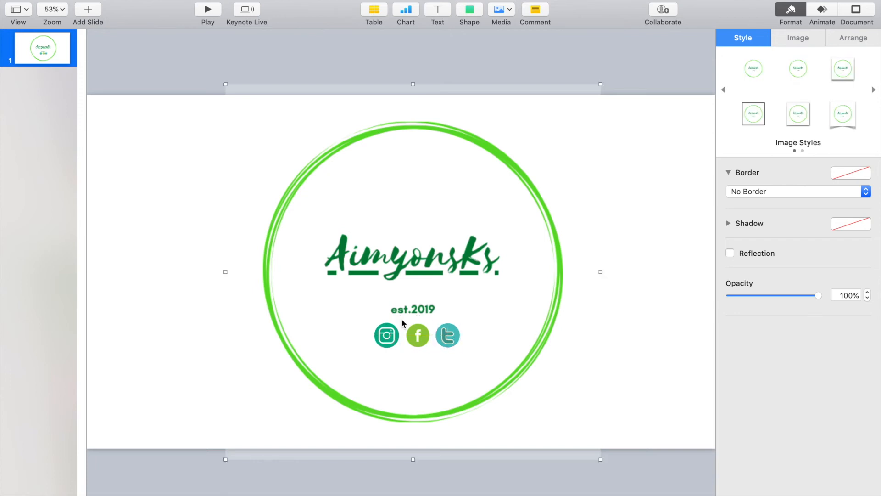
{"action": "left_click_drag", "start_coordinate": [430, 336], "coordinate": [452, 333]}
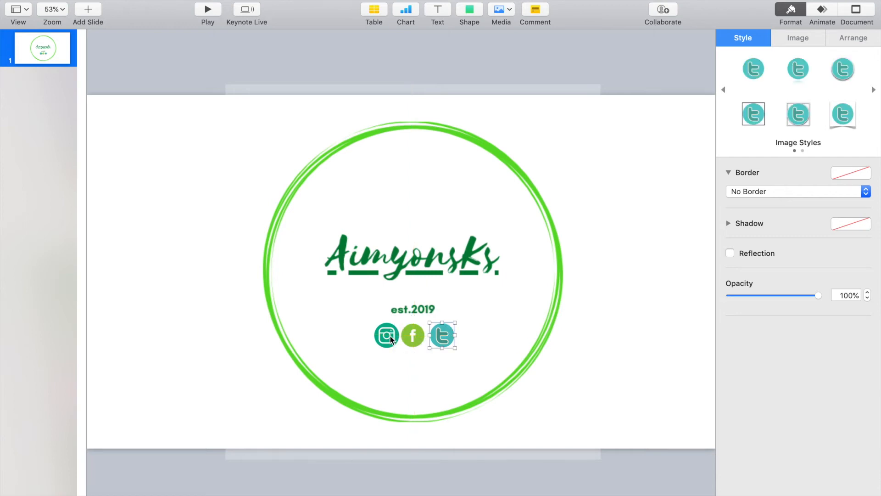
{"action": "left_click", "coordinate": [403, 300]}
{"action": "left_click_drag", "start_coordinate": [404, 301], "coordinate": [404, 301]}
{"action": "left_click_drag", "start_coordinate": [415, 338], "coordinate": [435, 332]}
{"action": "left_click", "coordinate": [488, 335]}
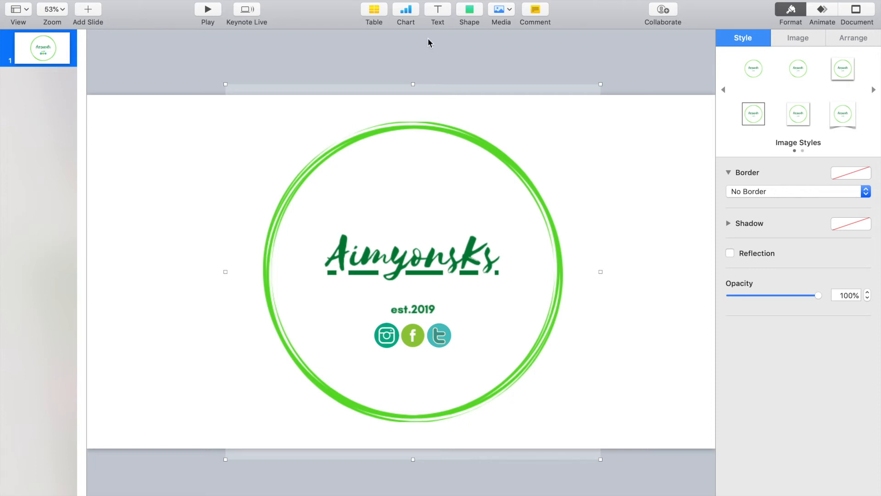
{"action": "left_click", "coordinate": [437, 10]}
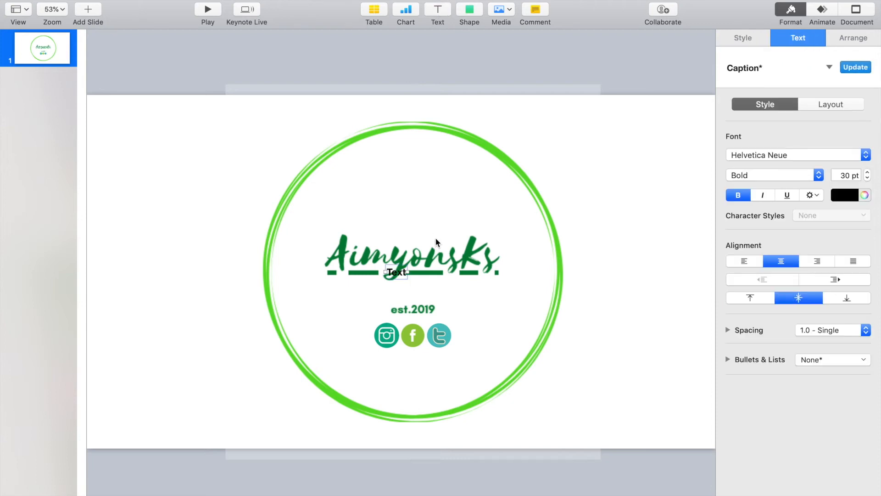
{"action": "left_click_drag", "start_coordinate": [397, 277], "coordinate": [610, 205]}
{"action": "double_click", "coordinate": [609, 205]}
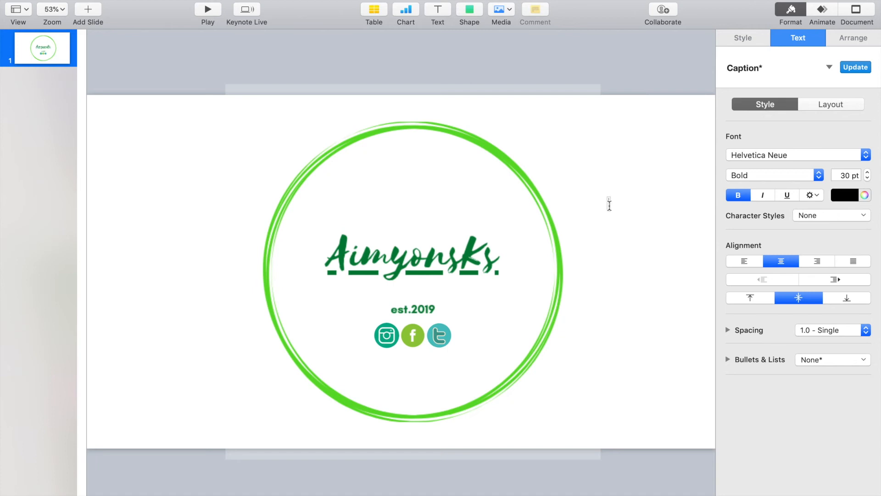
{"action": "type", "text": "@SFamily"}
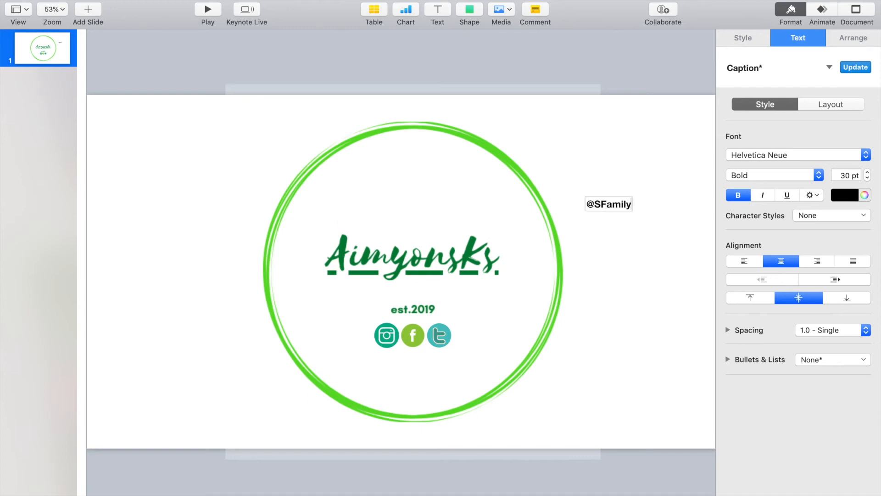
{"action": "double_click", "coordinate": [605, 203]}
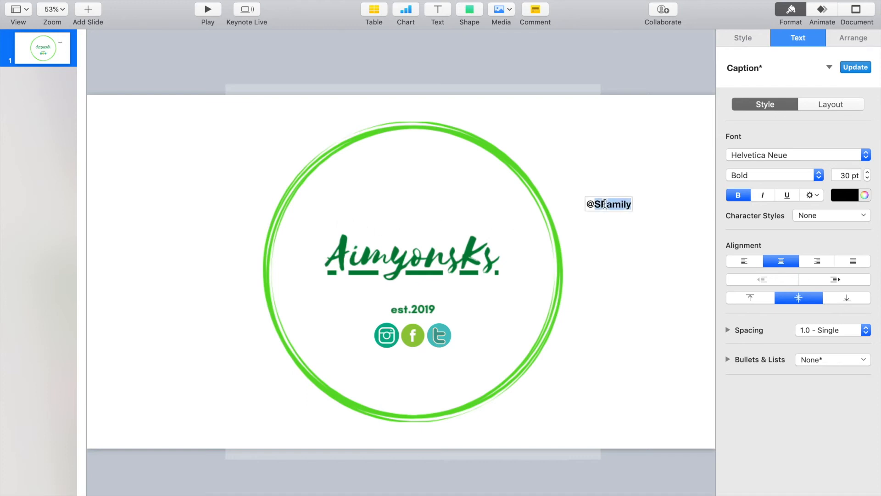
{"action": "triple_click", "coordinate": [606, 203]}
{"action": "left_click", "coordinate": [791, 9]}
{"action": "left_click", "coordinate": [791, 10]}
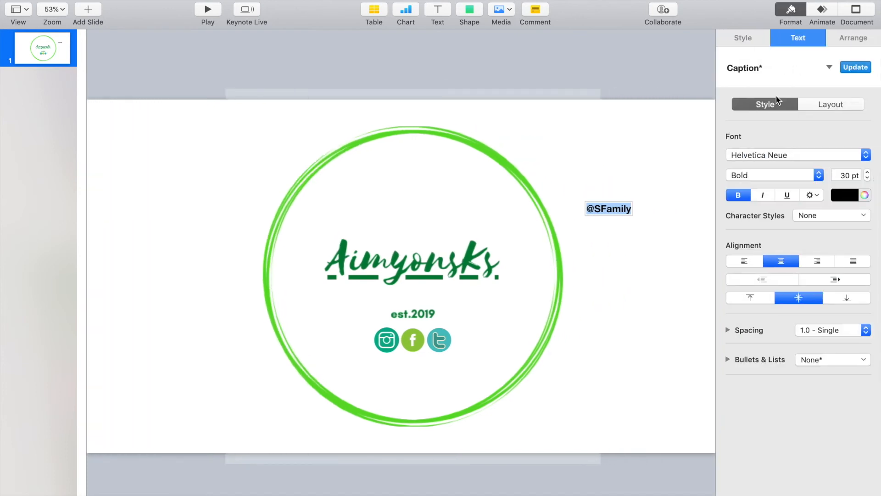
{"action": "left_click", "coordinate": [814, 159]}
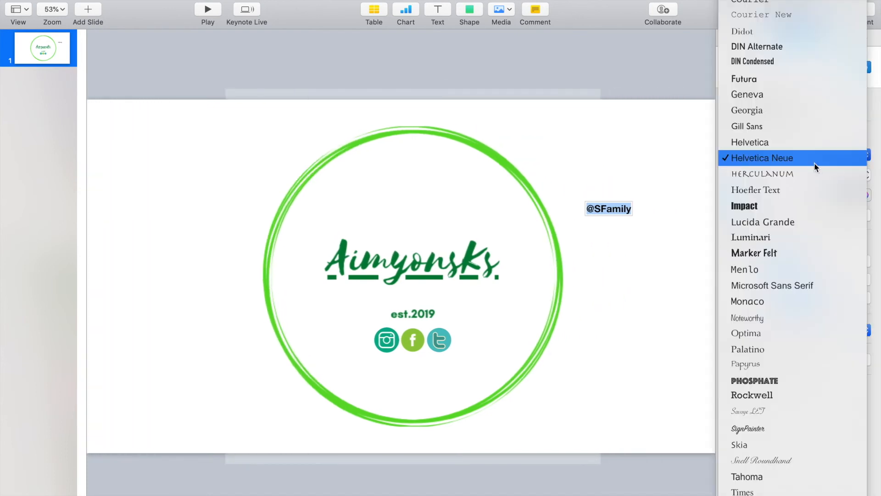
{"action": "scroll", "coordinate": [783, 93], "scroll_direction": "up", "scroll_amount": 10}
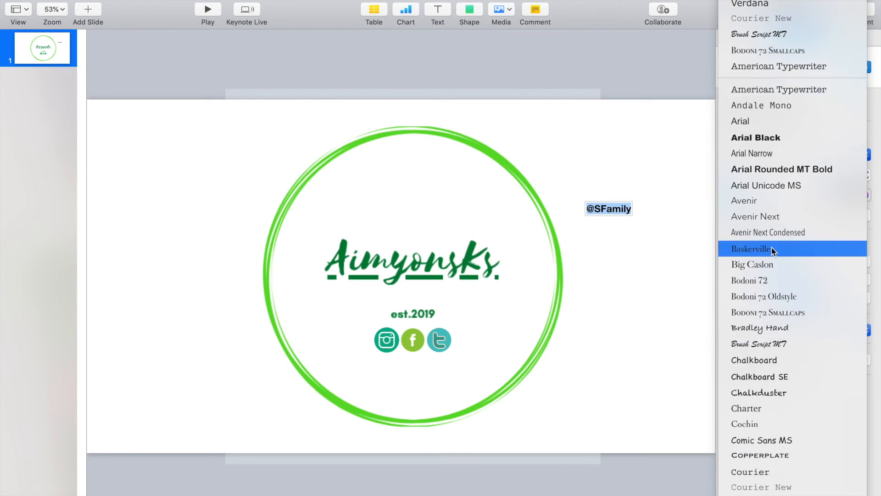
{"action": "scroll", "coordinate": [773, 250], "scroll_direction": "down", "scroll_amount": 3}
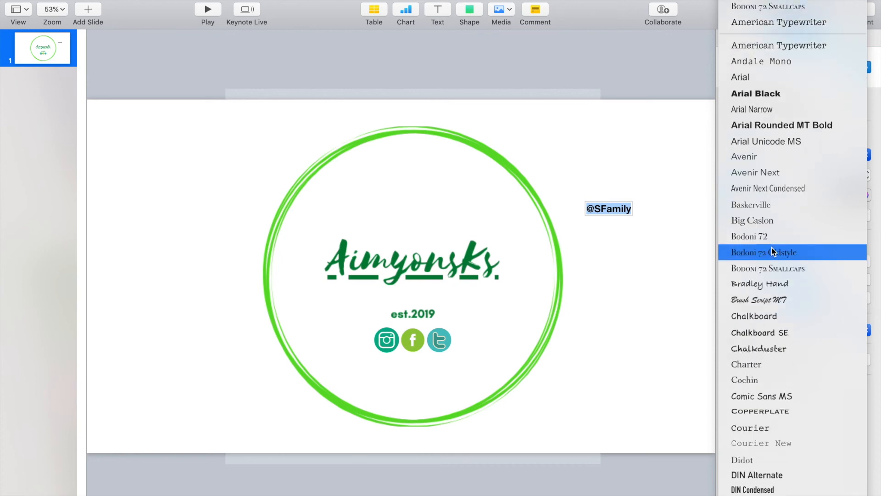
{"action": "scroll", "coordinate": [772, 252], "scroll_direction": "down", "scroll_amount": 4}
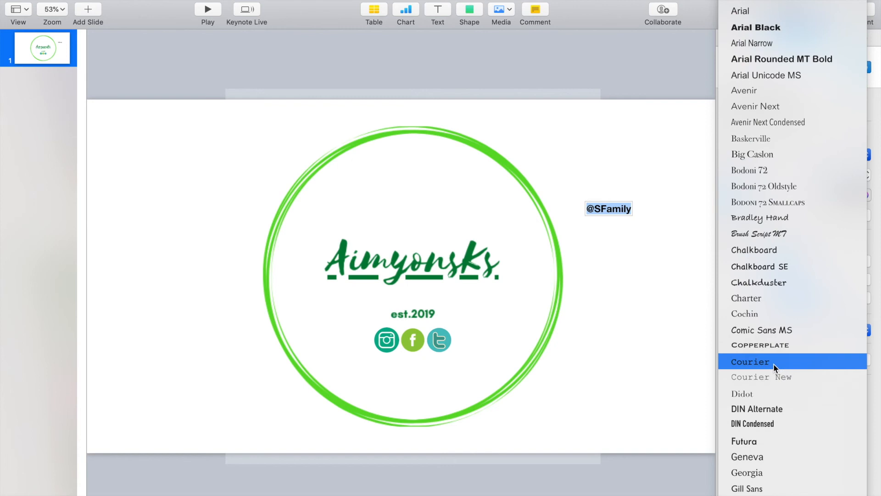
{"action": "left_click", "coordinate": [773, 361]}
{"action": "left_click", "coordinate": [868, 173]}
{"action": "left_click", "coordinate": [868, 173]}
{"action": "left_click_drag", "start_coordinate": [868, 173], "coordinate": [868, 172]}
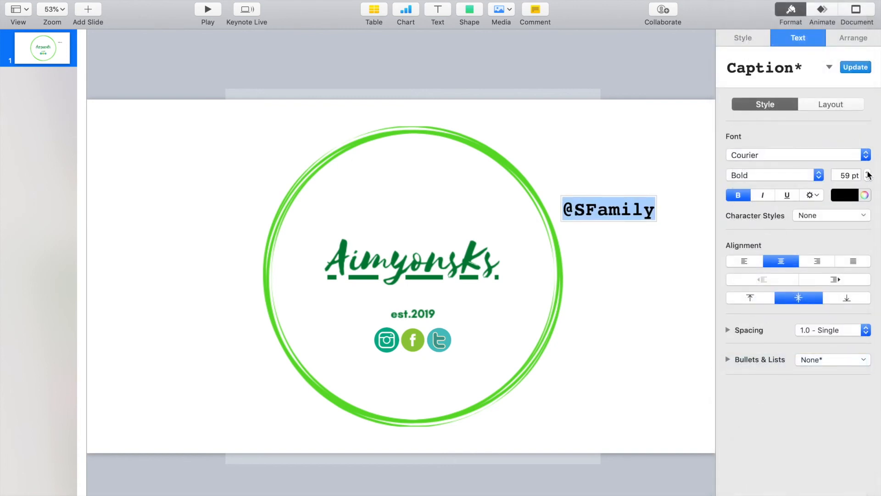
{"action": "left_click", "coordinate": [648, 215]}
{"action": "mouse_move", "coordinate": [645, 219]}
{"action": "left_mouse_down"}
{"action": "mouse_move", "coordinate": [684, 172]}
{"action": "mouse_move", "coordinate": [654, 216]}
{"action": "left_mouse_up"}
{"action": "left_click", "coordinate": [653, 217]}
{"action": "left_click", "coordinate": [619, 238]}
{"action": "double_click", "coordinate": [619, 217]}
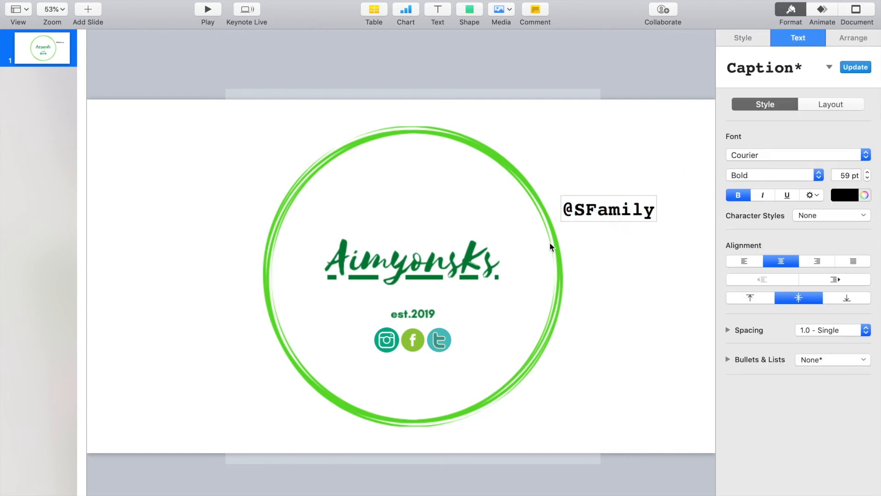
{"action": "left_click", "coordinate": [582, 230]}
{"action": "left_click", "coordinate": [583, 222]}
{"action": "left_click_drag", "start_coordinate": [592, 210], "coordinate": [405, 381]}
{"action": "left_click", "coordinate": [471, 349]}
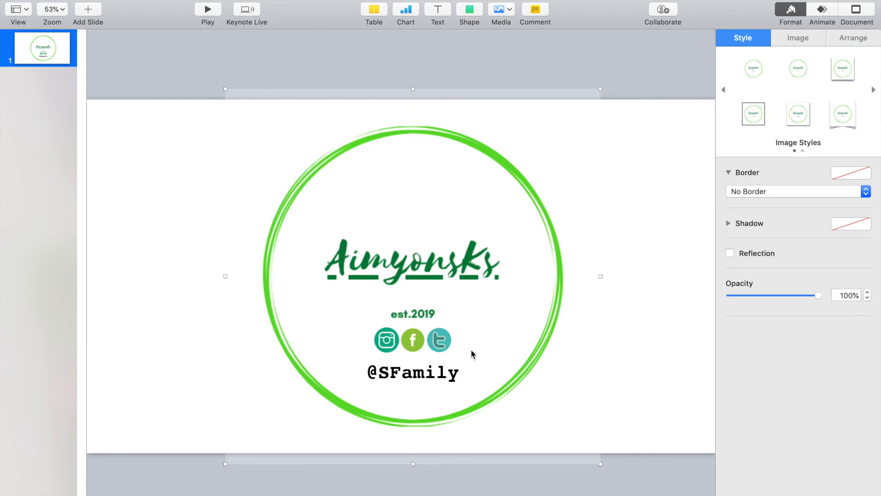
{"action": "left_click_drag", "start_coordinate": [484, 283], "coordinate": [481, 282]}
{"action": "left_click", "coordinate": [417, 374]}
{"action": "double_click", "coordinate": [418, 375]}
{"action": "left_click", "coordinate": [418, 374]}
Add a Lens Flare build-in effect to the circle logo image.
{"action": "left_click", "coordinate": [512, 228]}
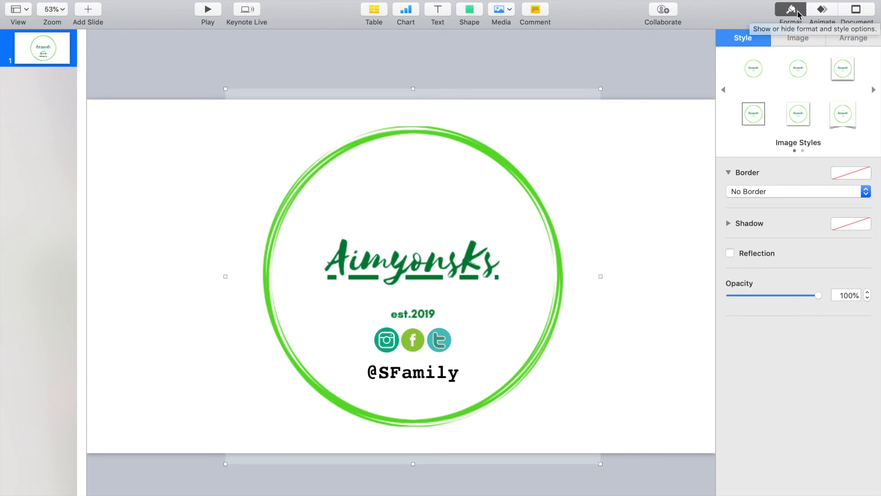
{"action": "left_click", "coordinate": [824, 15]}
{"action": "left_click", "coordinate": [798, 84]}
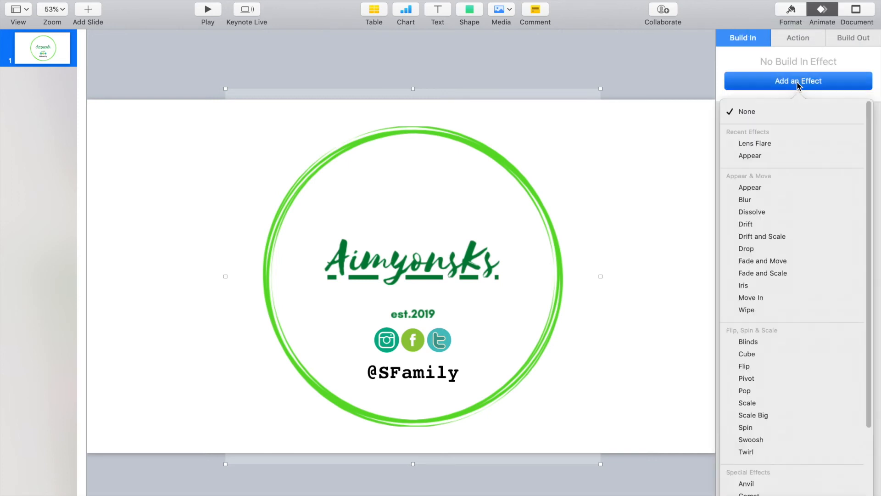
{"action": "left_click", "coordinate": [770, 148]}
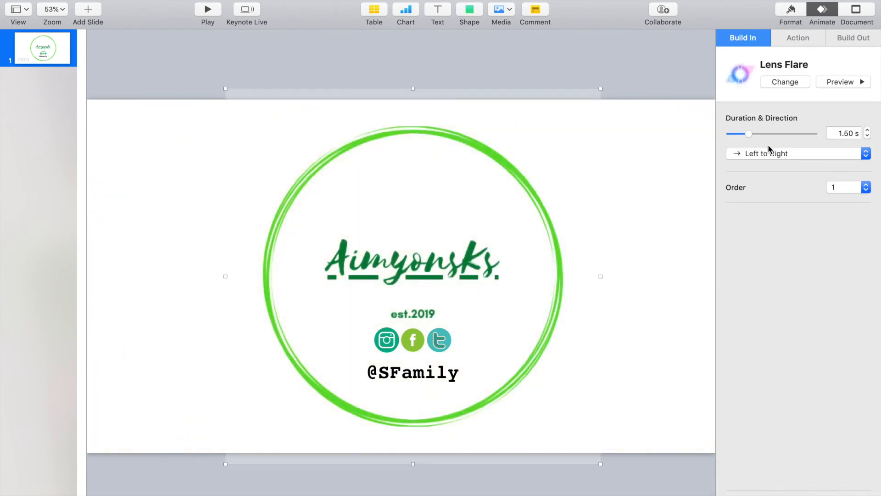
Set the logo's Lens Flare duration to 2.25 s and preview the effect.
{"action": "left_click", "coordinate": [868, 130]}
{"action": "left_click", "coordinate": [868, 131]}
{"action": "left_click", "coordinate": [867, 131]}
{"action": "left_click", "coordinate": [868, 136]}
{"action": "left_click", "coordinate": [868, 131]}
{"action": "left_click", "coordinate": [842, 83]}
{"action": "left_click", "coordinate": [452, 374]}
{"action": "triple_click", "coordinate": [451, 374]}
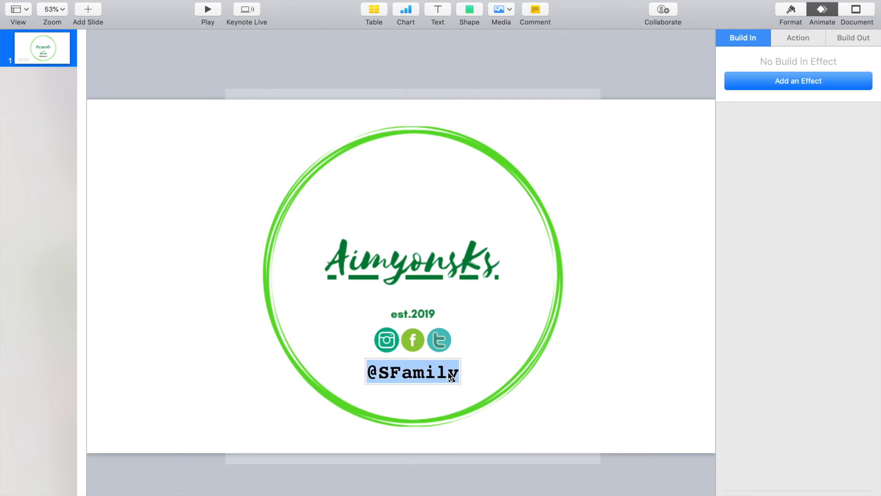
{"action": "left_click", "coordinate": [789, 82]}
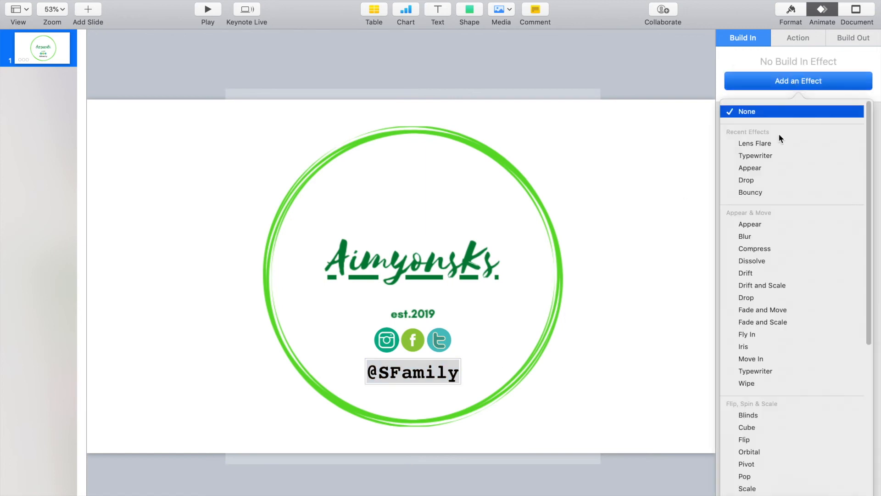
{"action": "left_click", "coordinate": [771, 156]}
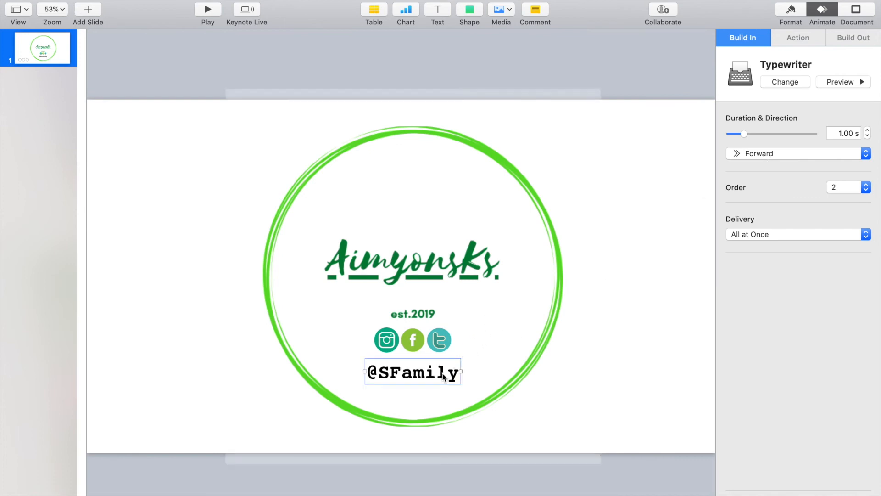
Preview the logo's Lens Flare build-in and add a Shimmer build-out effect to the logo.
{"action": "left_click", "coordinate": [501, 272]}
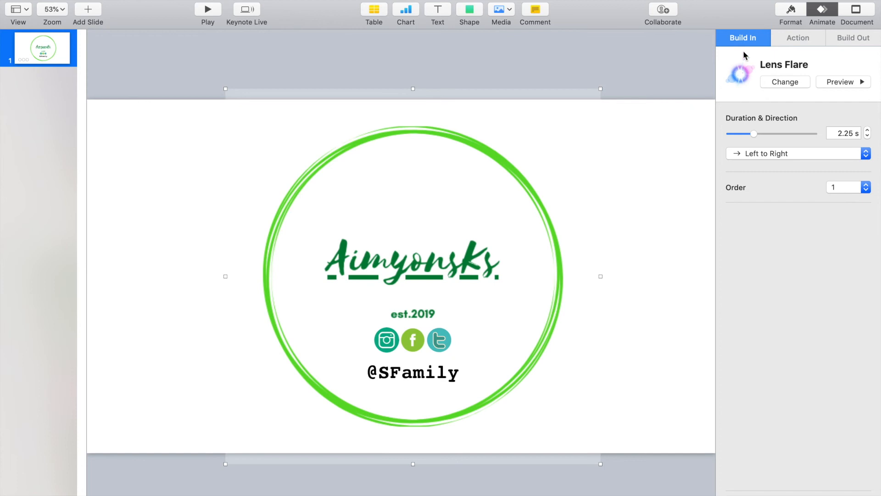
{"action": "left_click", "coordinate": [826, 85]}
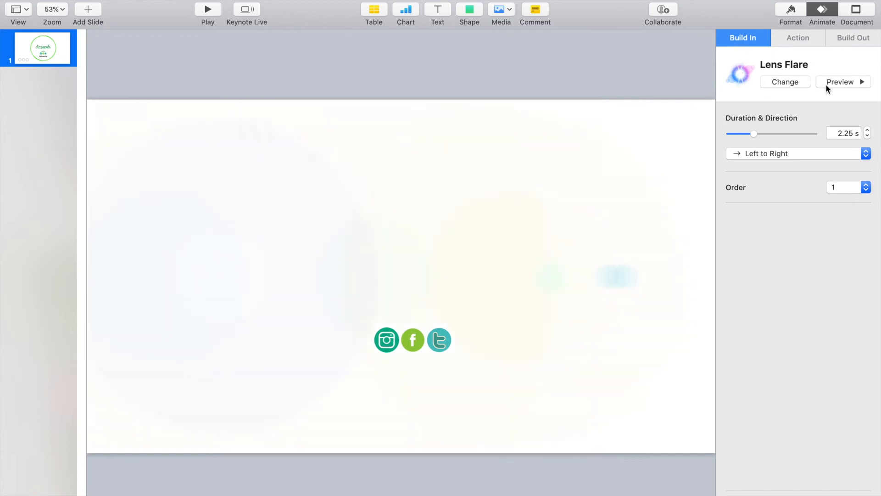
{"action": "left_click", "coordinate": [867, 38]}
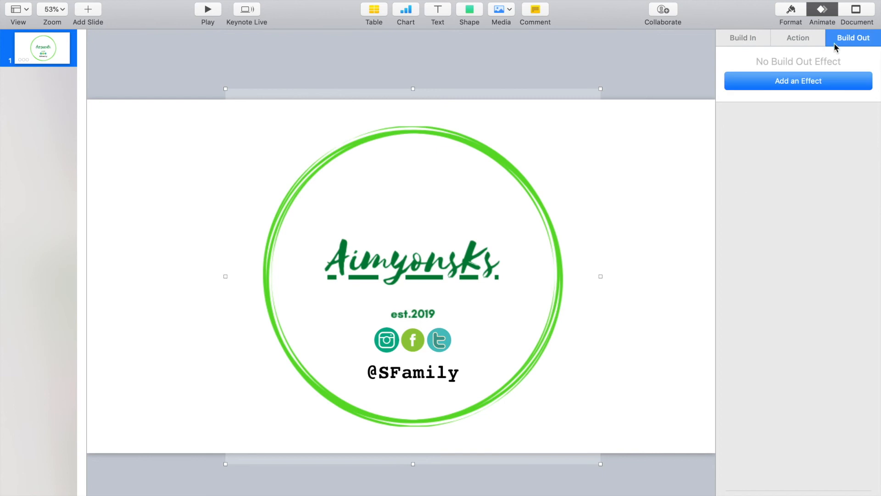
{"action": "left_click", "coordinate": [801, 85]}
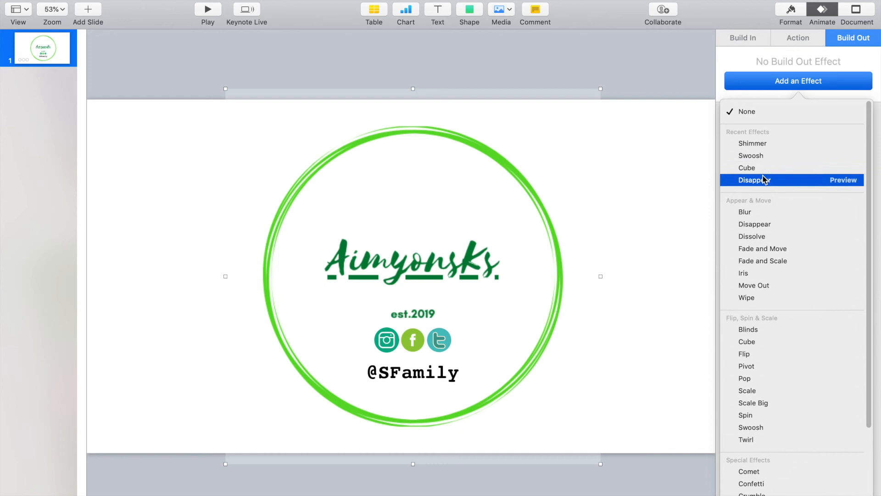
{"action": "left_click", "coordinate": [763, 149]}
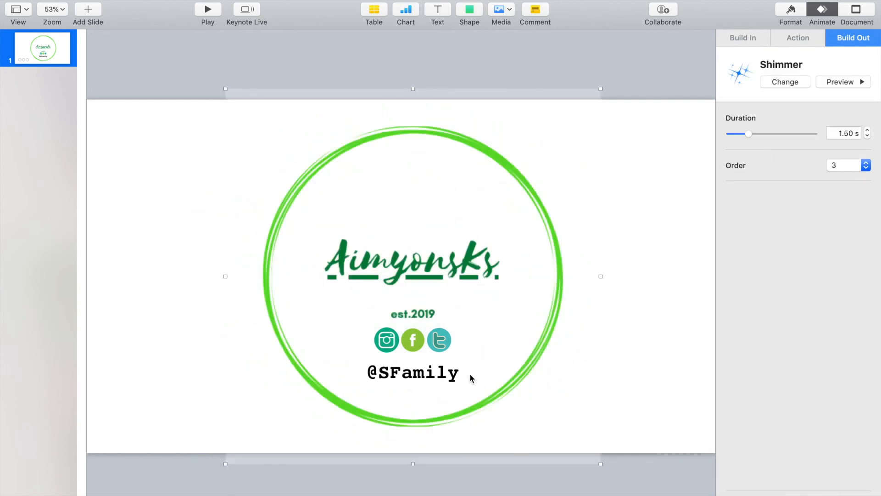
{"action": "double_click", "coordinate": [437, 375]}
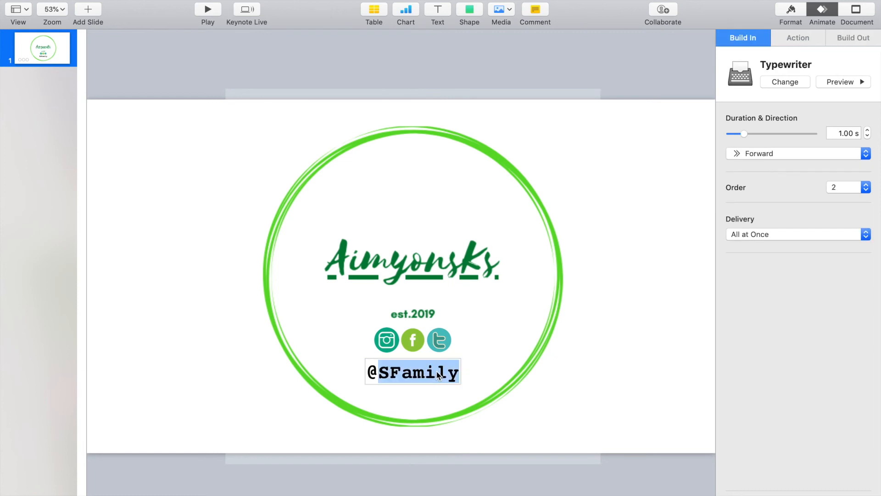
{"action": "left_click", "coordinate": [438, 375]}
{"action": "left_click", "coordinate": [484, 376]}
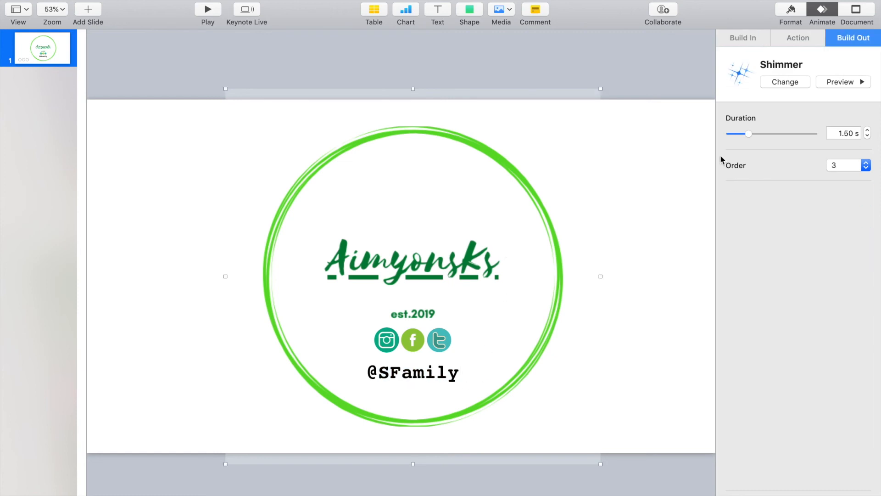
{"action": "left_click", "coordinate": [835, 83]}
{"action": "left_click", "coordinate": [756, 37]}
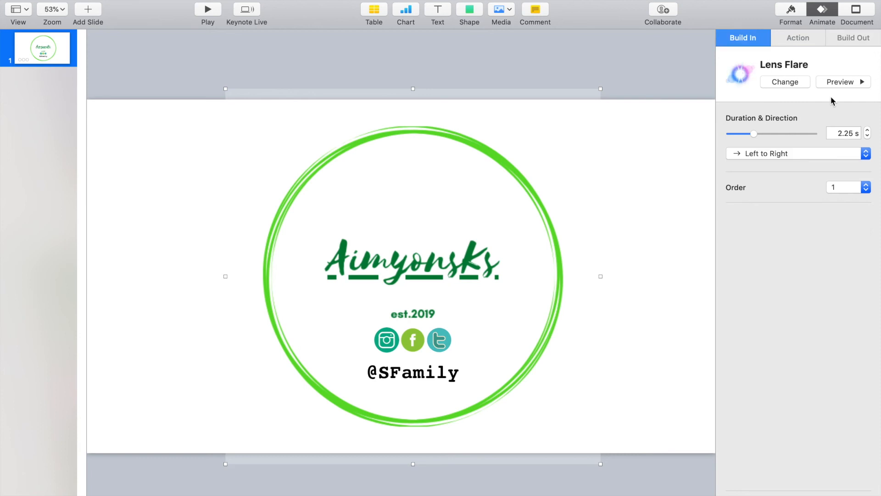
{"action": "left_click", "coordinate": [846, 82]}
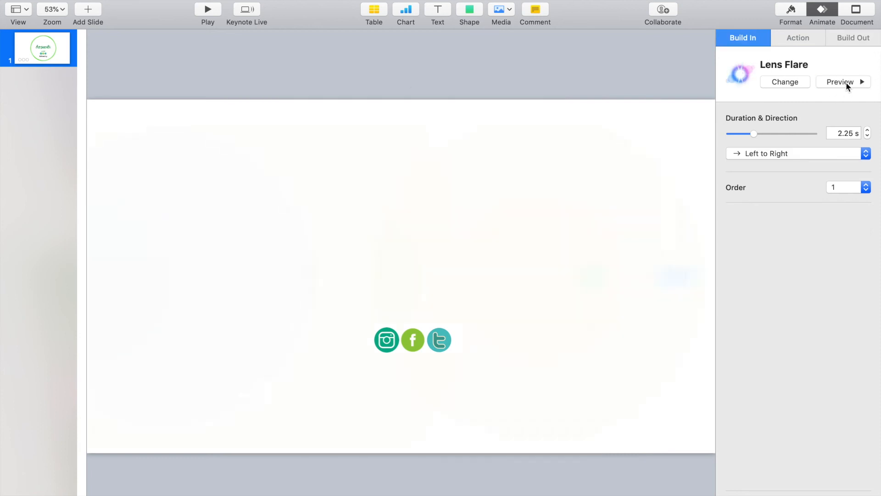
{"action": "left_click", "coordinate": [854, 37]}
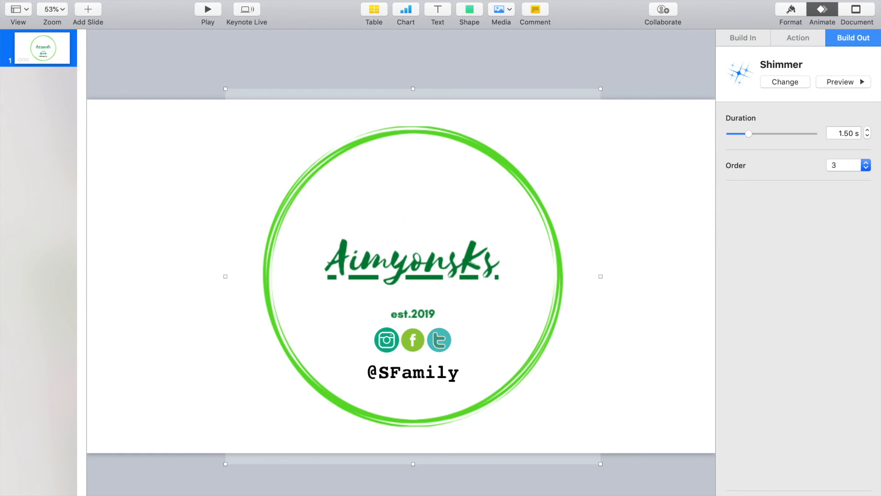
Open the build order, set the logo's Lens Flare build to start After Transition, and preview it.
{"action": "left_click", "coordinate": [799, 495]}
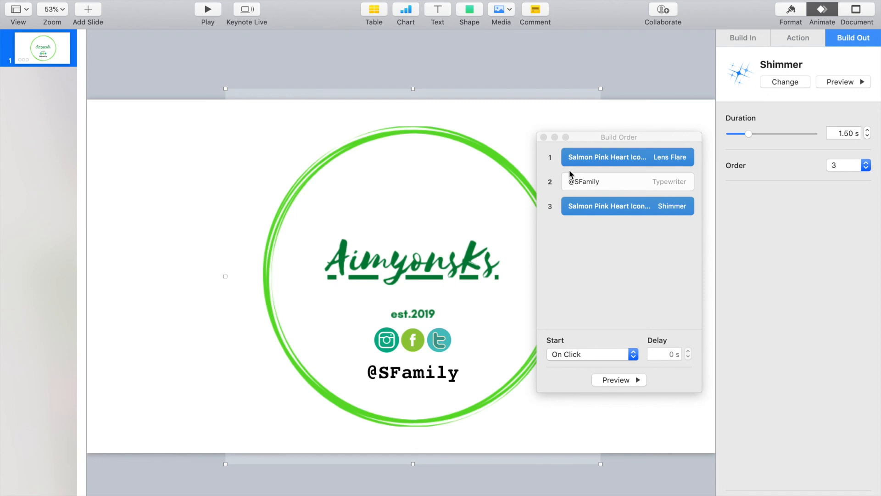
{"action": "left_click", "coordinate": [590, 159]}
{"action": "left_click", "coordinate": [590, 159]}
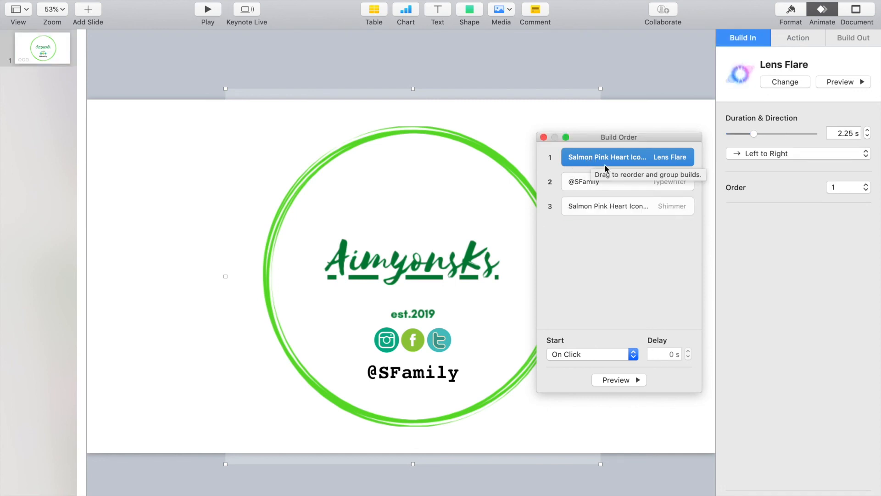
{"action": "left_click", "coordinate": [620, 355]}
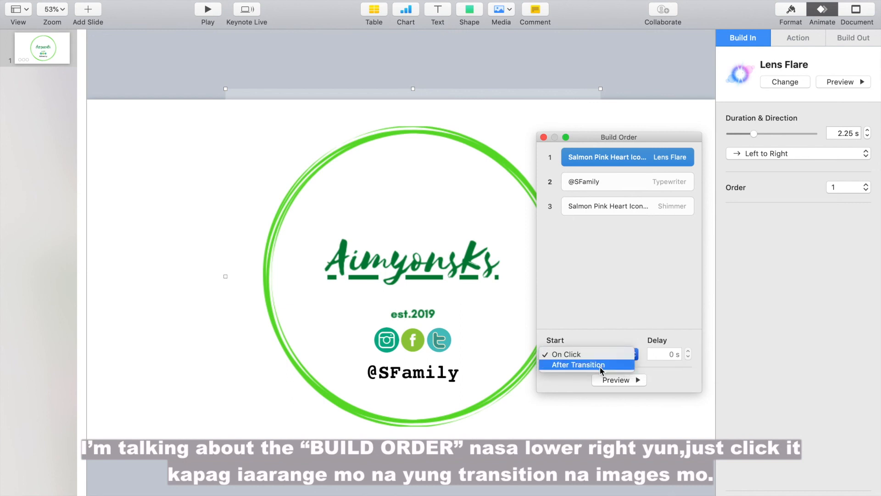
{"action": "left_click", "coordinate": [601, 365]}
{"action": "left_click", "coordinate": [619, 380]}
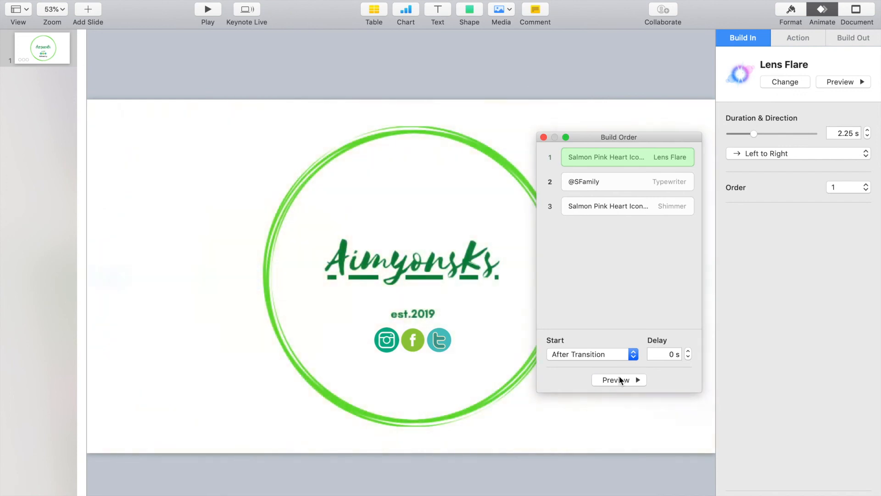
{"action": "left_click", "coordinate": [628, 180]}
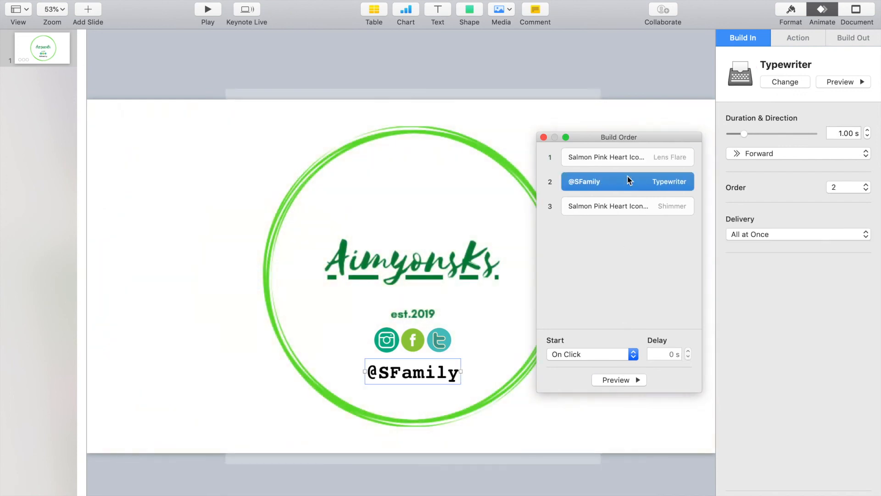
{"action": "left_click", "coordinate": [633, 354]}
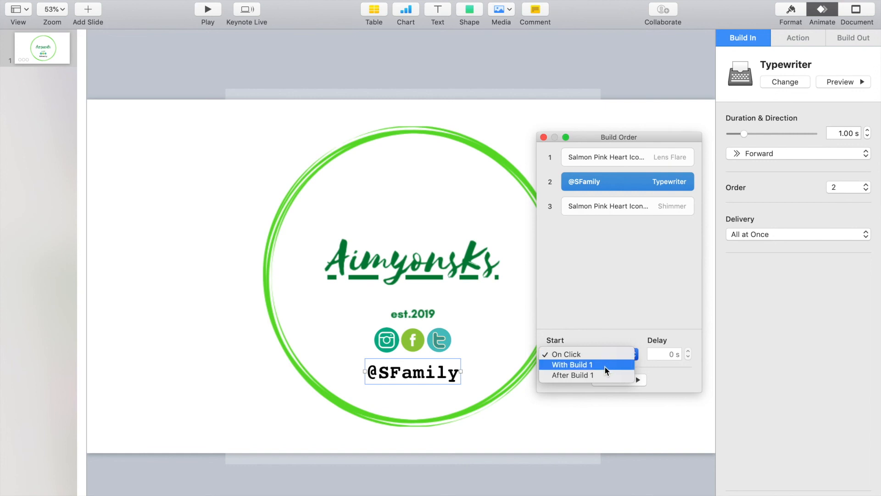
{"action": "left_click", "coordinate": [605, 366]}
{"action": "left_click", "coordinate": [615, 380]}
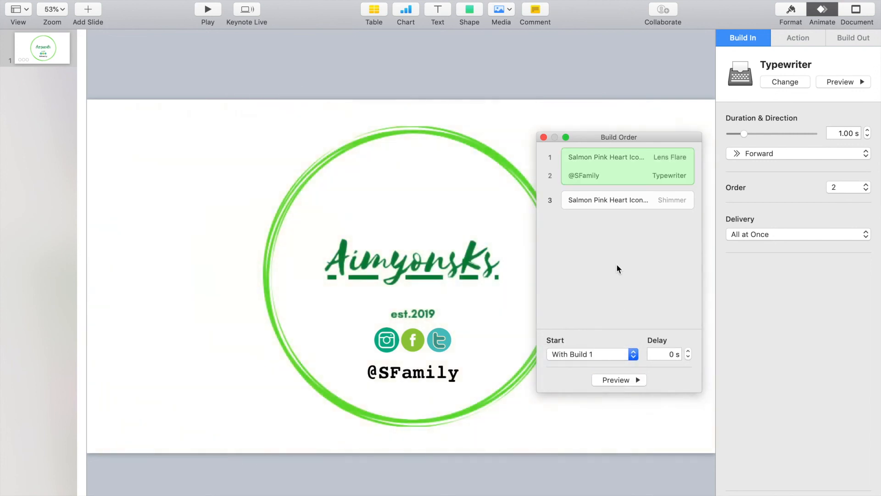
Set the logo's Shimmer build to start After Build 2 and preview it.
{"action": "left_click", "coordinate": [617, 199]}
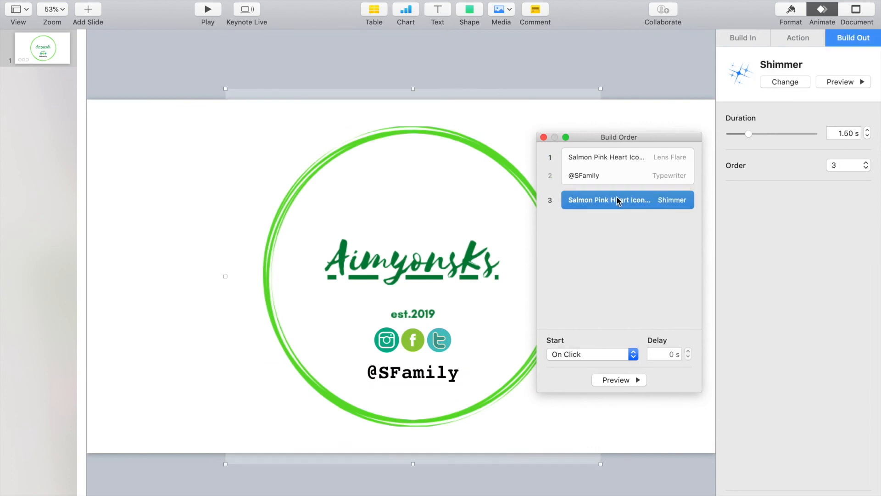
{"action": "left_click", "coordinate": [622, 354]}
{"action": "left_click", "coordinate": [614, 365]}
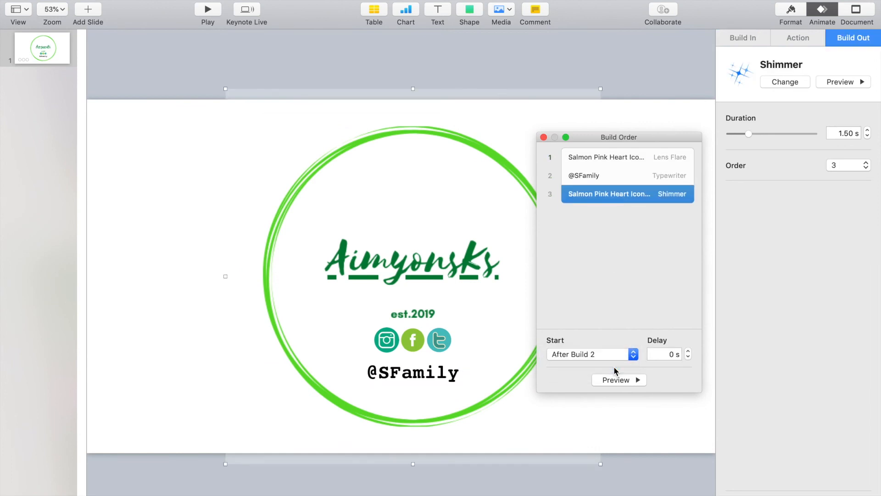
{"action": "left_click", "coordinate": [615, 379]}
Move the Build Order window aside, review the Lens Flare build's start option, and preview the build sequence.
{"action": "left_click_drag", "start_coordinate": [622, 138], "coordinate": [682, 112]}
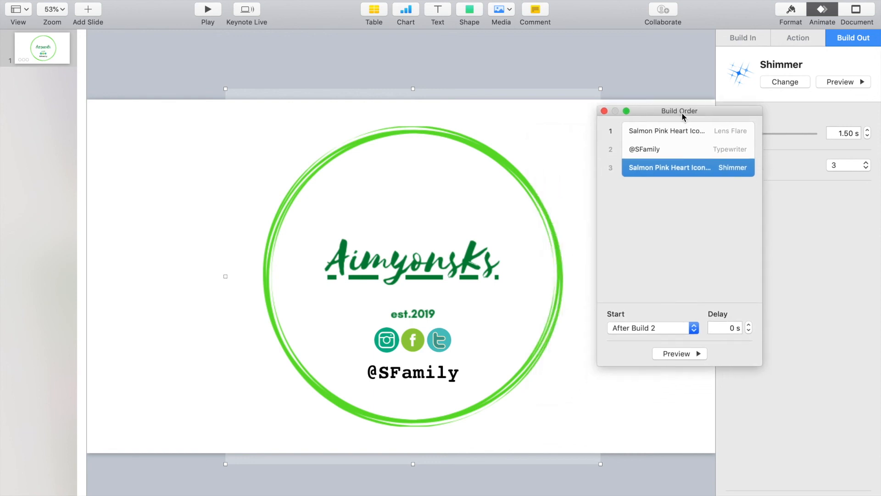
{"action": "left_click", "coordinate": [662, 133]}
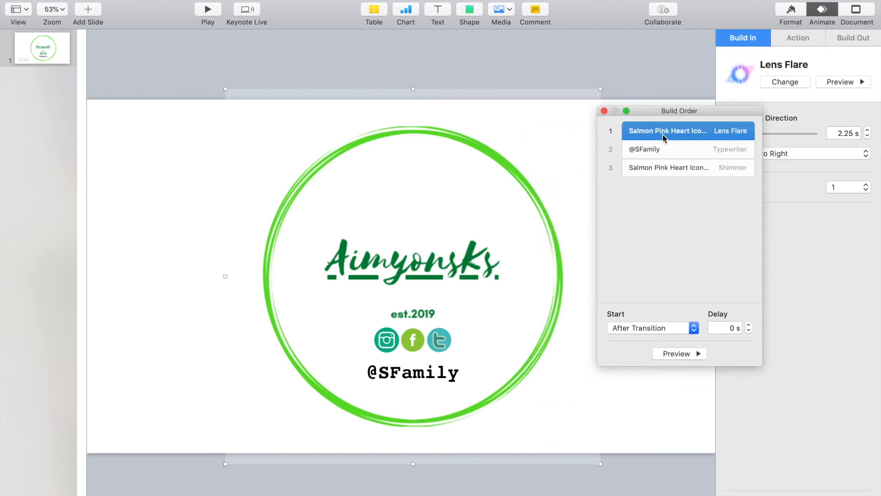
{"action": "left_click", "coordinate": [694, 327]}
{"action": "left_click", "coordinate": [665, 339]}
{"action": "left_click", "coordinate": [686, 352]}
Close the Build Order window, play the animated intro as a slideshow, and exit playback.
{"action": "left_click", "coordinate": [603, 112]}
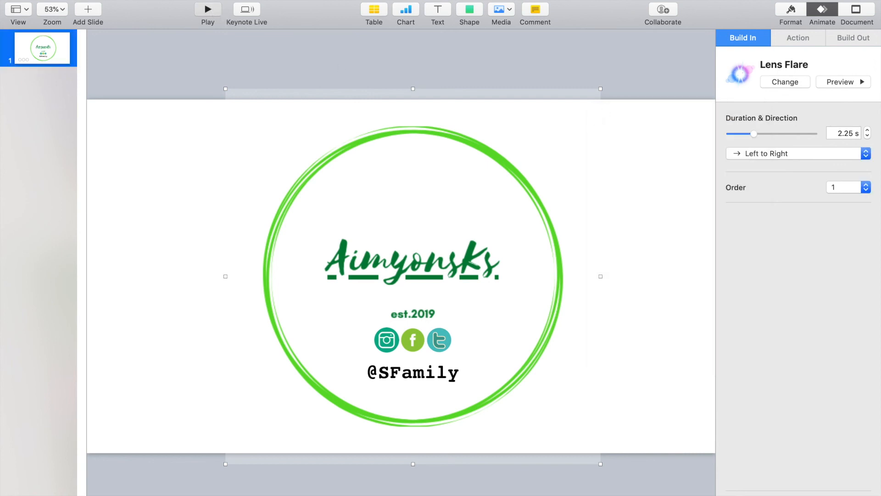
{"action": "left_click", "coordinate": [208, 10]}
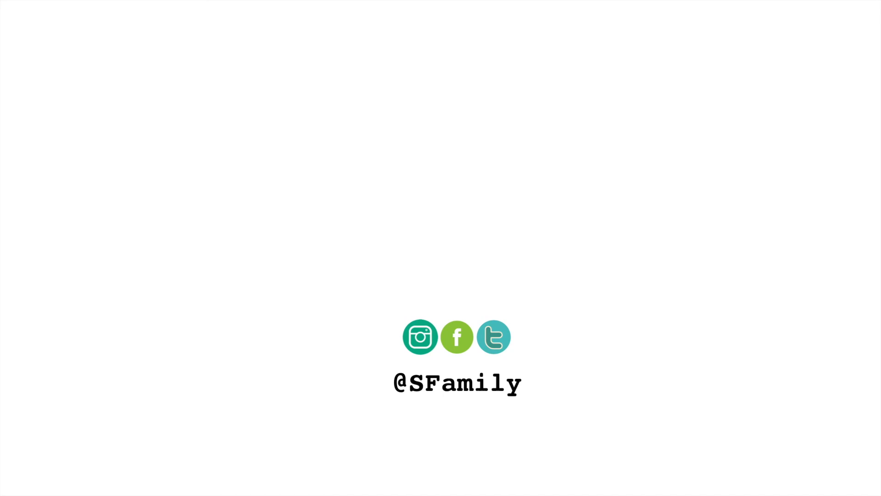
{"action": "key", "text": "Escape"}
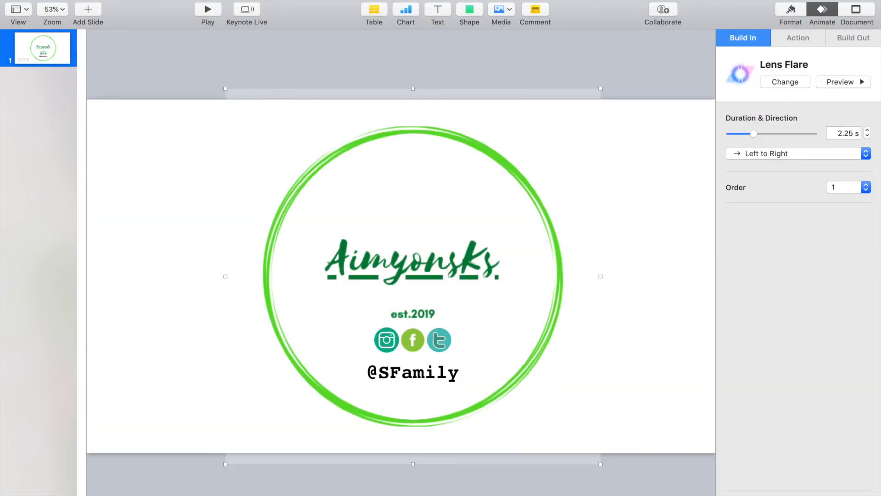